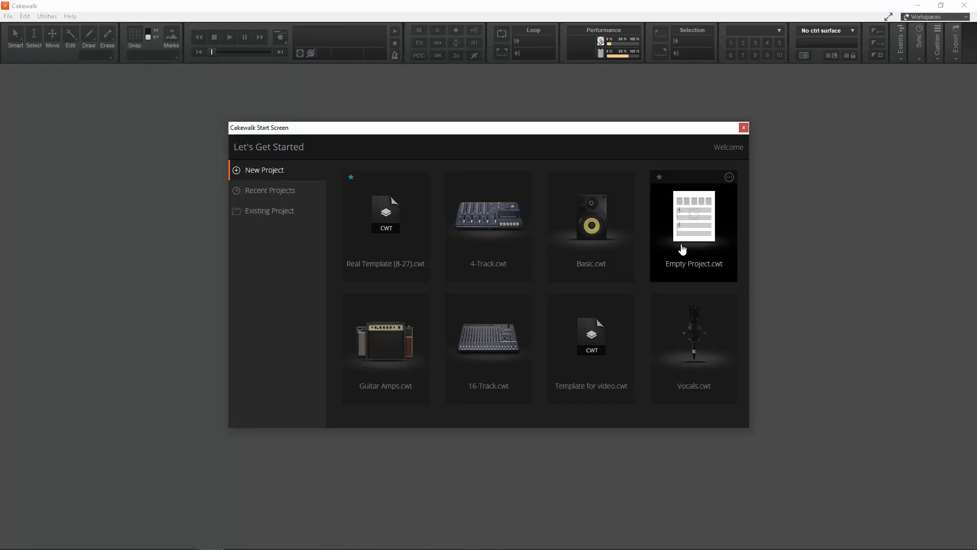
- Create a new project from the Empty Project template and add an SI-Electric Piano instrument track
{"action": "left_click", "coordinate": [681, 245]}
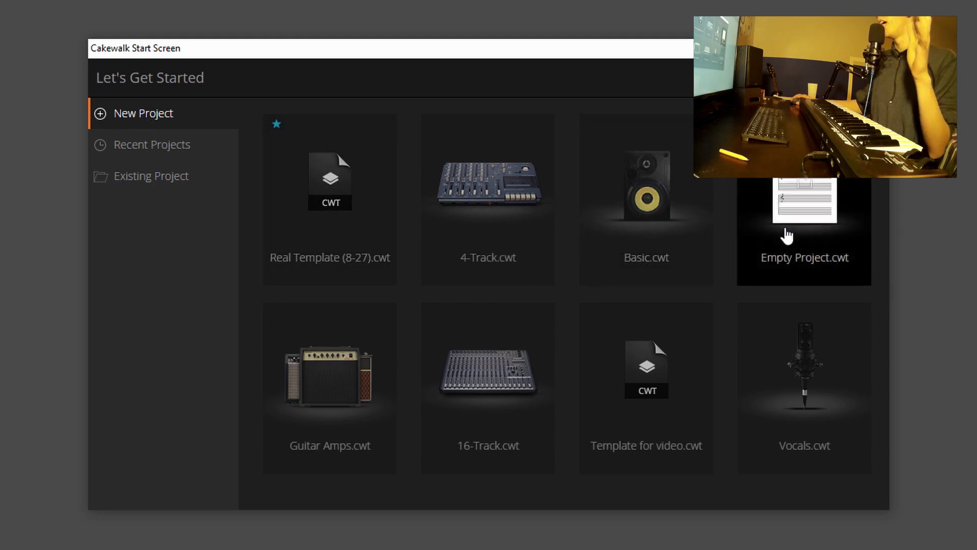
{"action": "left_click", "coordinate": [786, 235]}
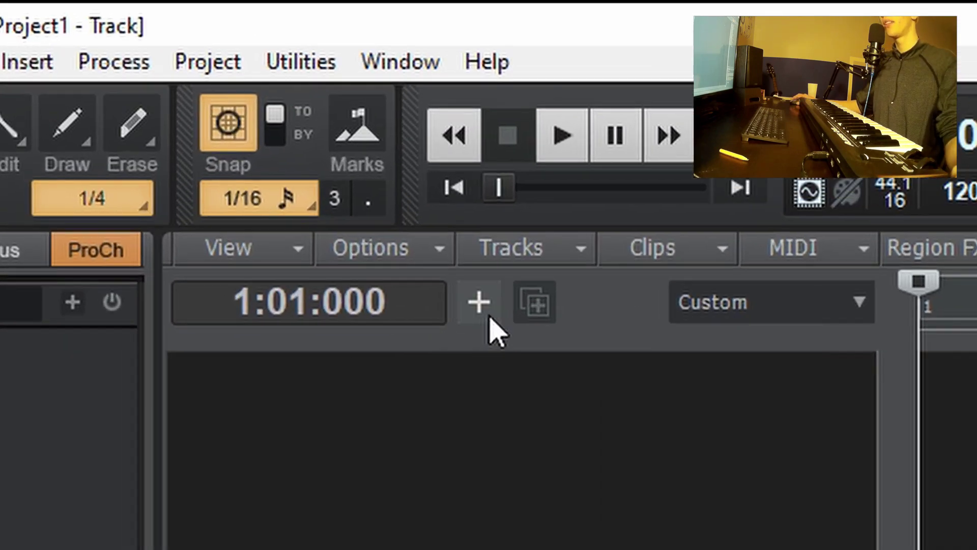
{"action": "left_click", "coordinate": [489, 319]}
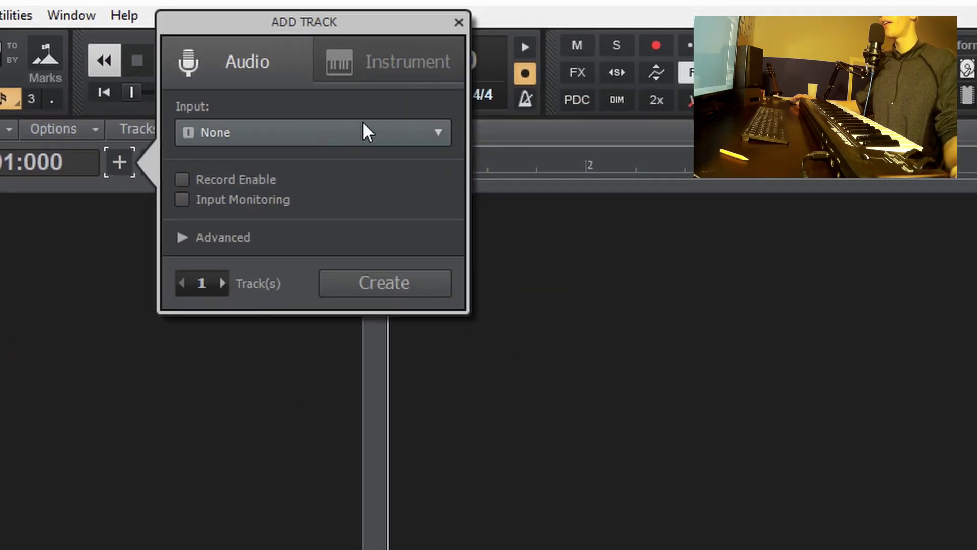
{"action": "left_click", "coordinate": [399, 78]}
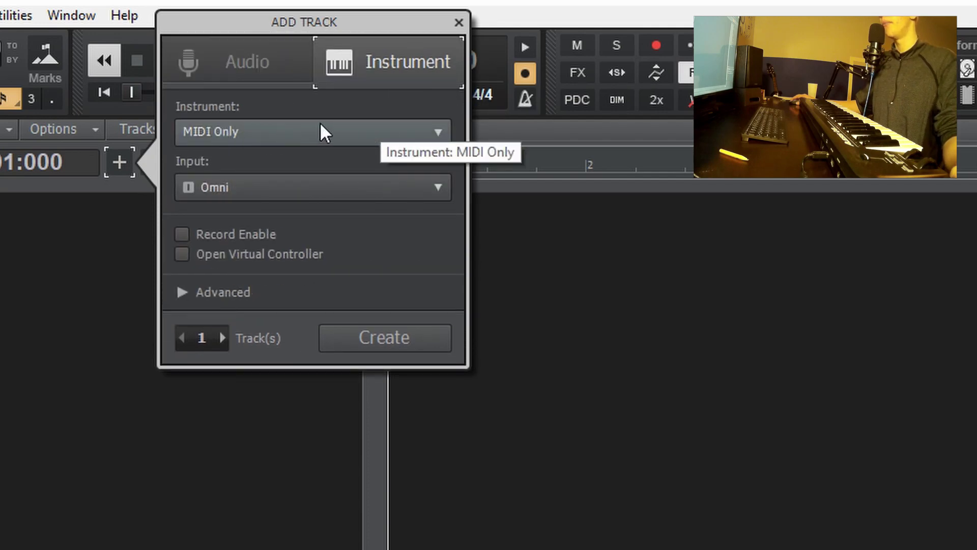
{"action": "left_click", "coordinate": [282, 129]}
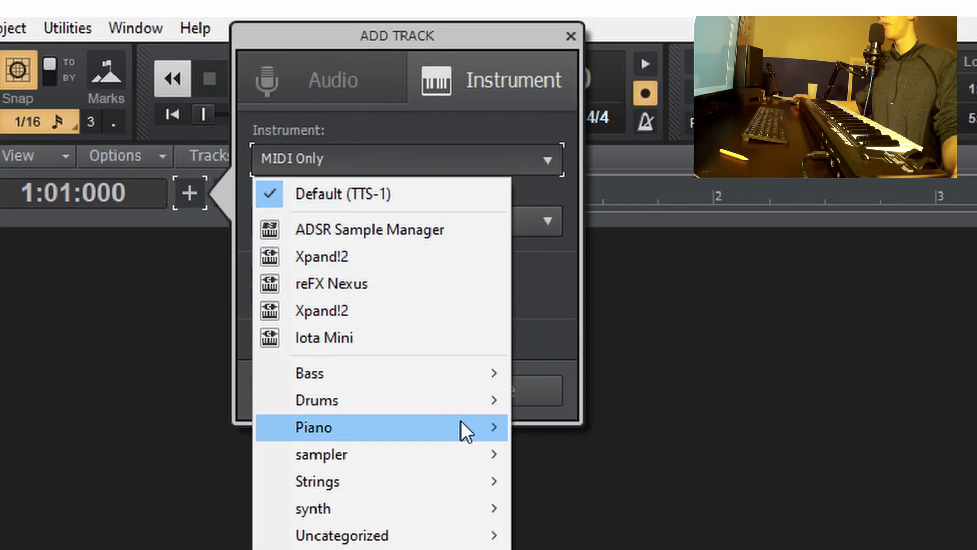
{"action": "left_click", "coordinate": [610, 428]}
{"action": "left_click", "coordinate": [508, 377]}
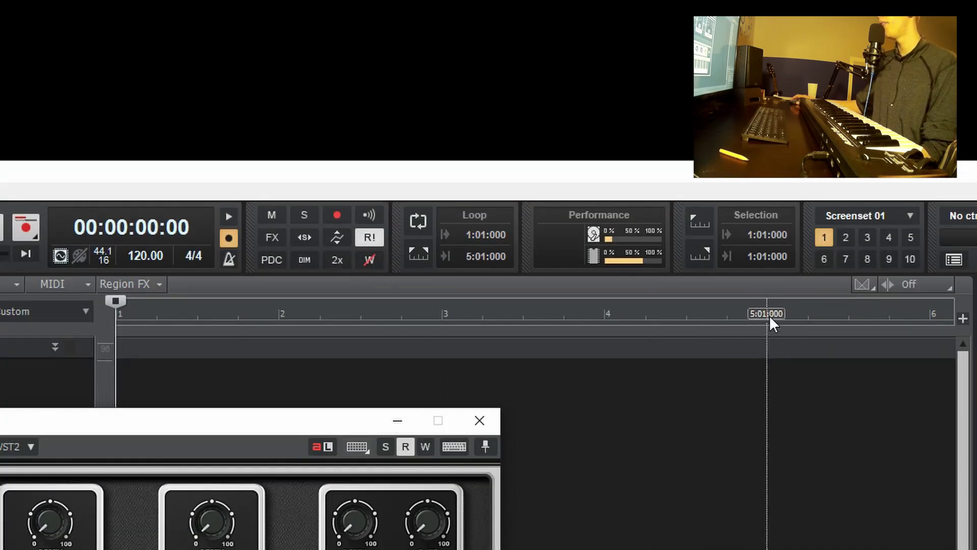
- Enable looping from 1:01:000 to 5:01:000, return the playhead to the start, and close the electric piano's instrument window
{"action": "left_click_drag", "start_coordinate": [768, 316], "coordinate": [213, 296]}
{"action": "left_click_drag", "start_coordinate": [13, 310], "coordinate": [16, 312]}
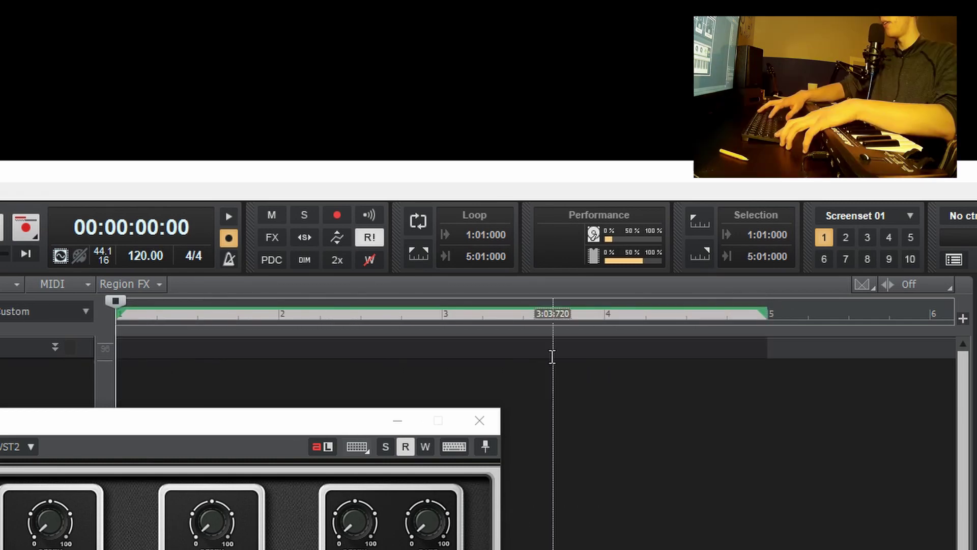
{"action": "key", "text": "l"}
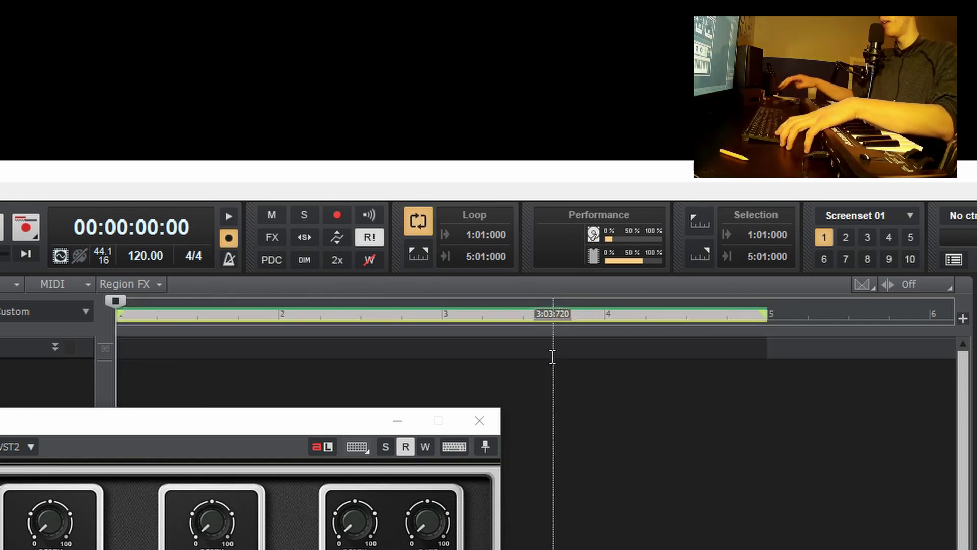
{"action": "left_click", "coordinate": [552, 357]}
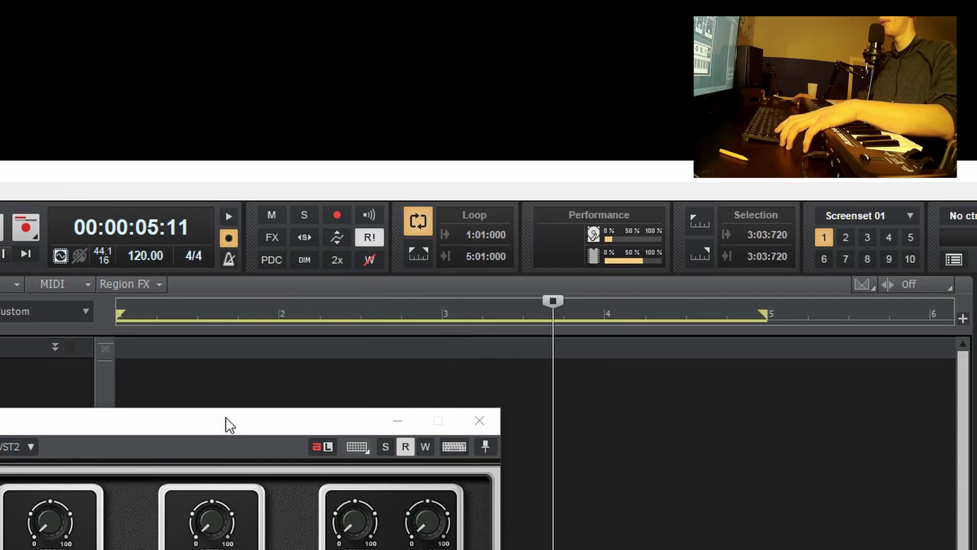
{"action": "key", "text": "w"}
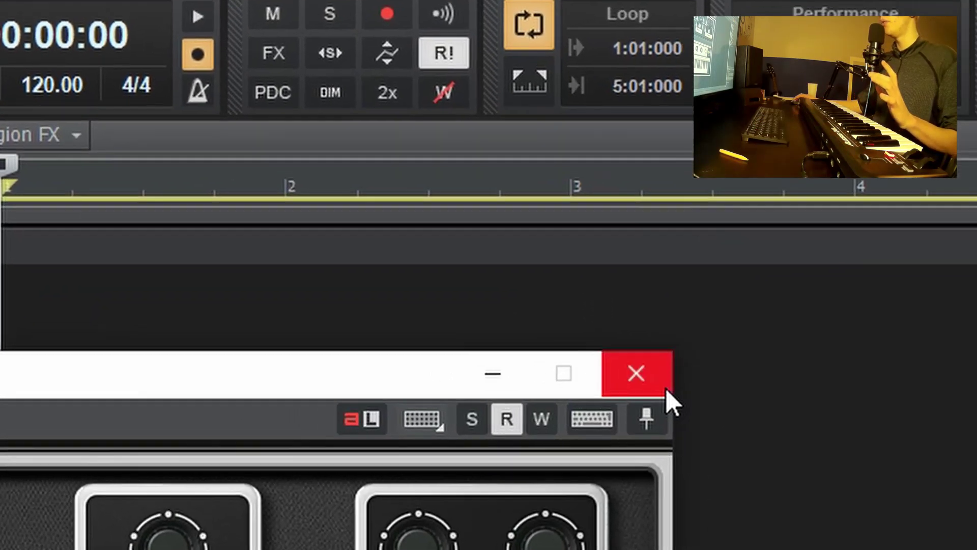
{"action": "left_click", "coordinate": [553, 390]}
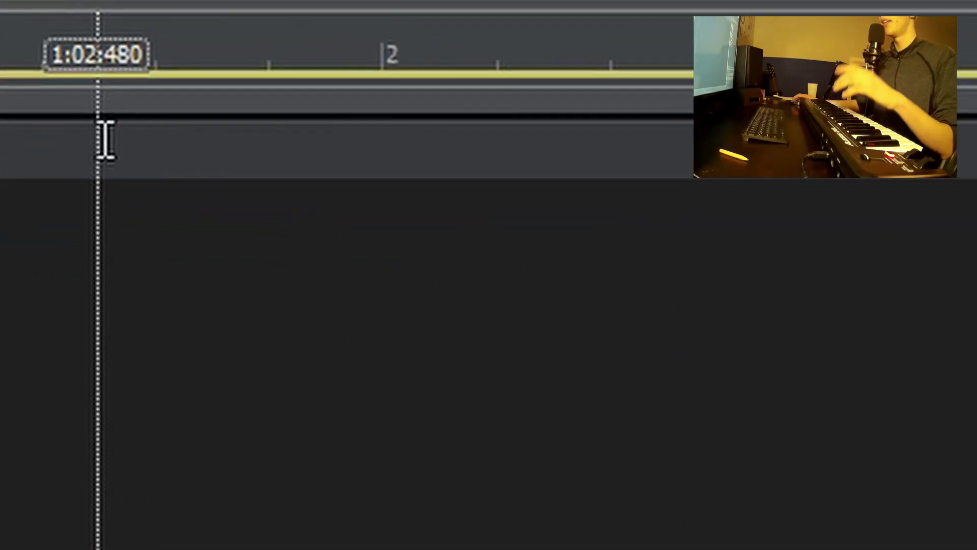
- Open the Piano Roll View for the electric piano track and enlarge it to fill the workspace for note entry
{"action": "right_click", "coordinate": [100, 134]}
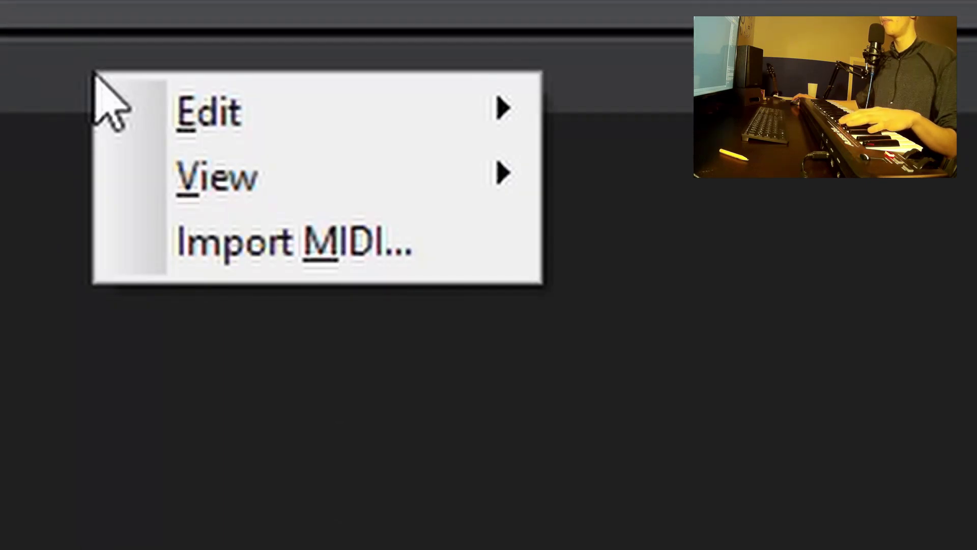
{"action": "mouse_move", "coordinate": [284, 178]}
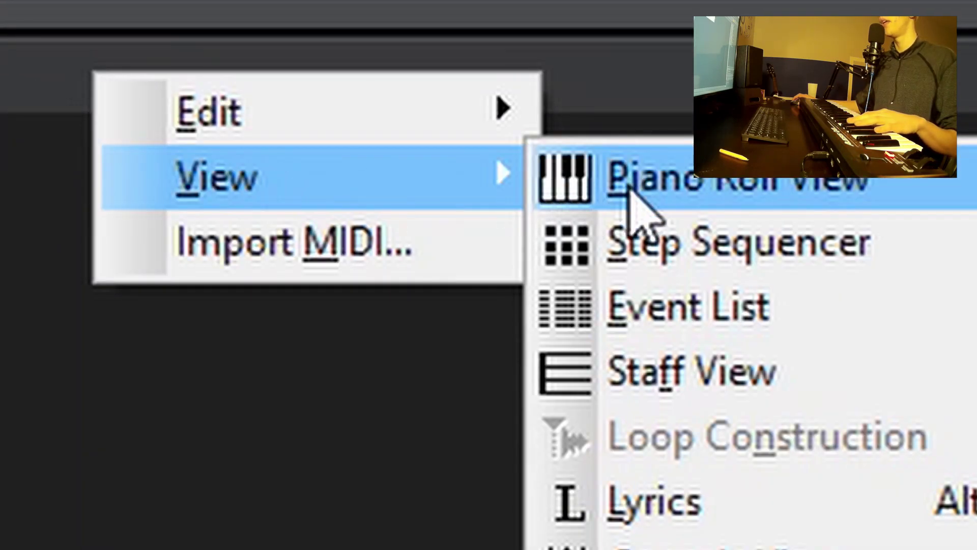
{"action": "left_click", "coordinate": [631, 192]}
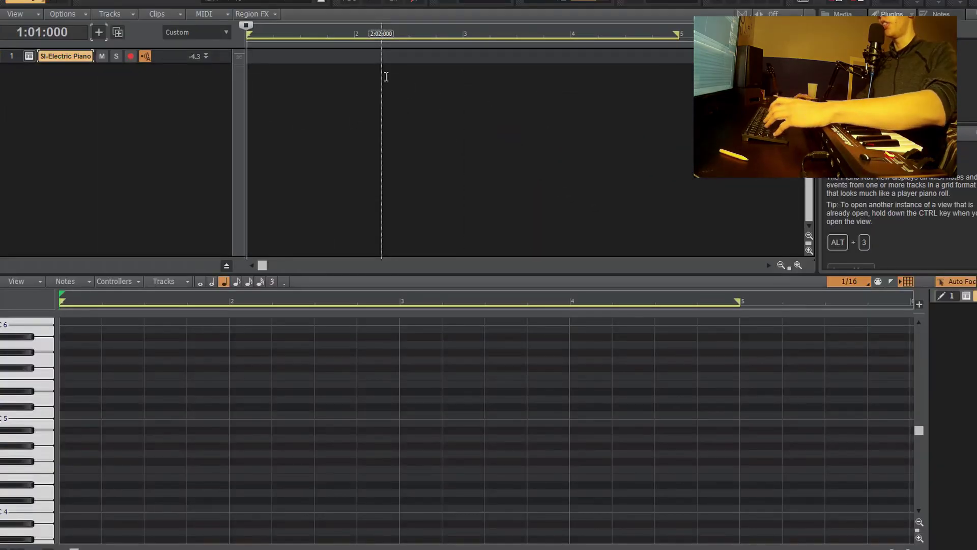
{"action": "key", "text": "shift+d"}
{"action": "scroll", "coordinate": [231, 240], "scroll_direction": "up", "scroll_amount": 2}
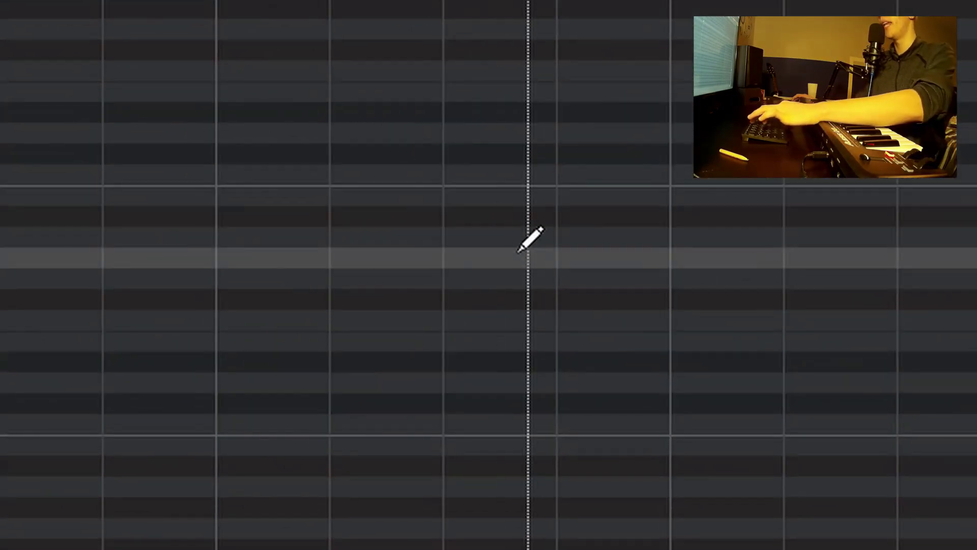
{"action": "key", "text": "t"}
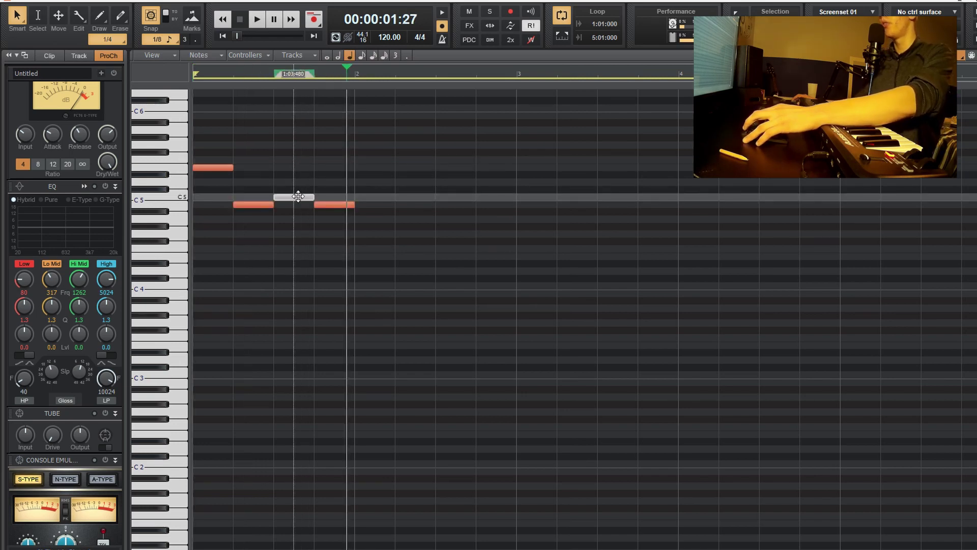
- Draw overlapping melody and chord notes across measure 1 of the electric piano part and play them back
{"action": "mouse_move", "coordinate": [298, 197]}
{"action": "left_mouse_down"}
{"action": "mouse_move", "coordinate": [292, 174]}
{"action": "mouse_move", "coordinate": [306, 192]}
{"action": "mouse_move", "coordinate": [298, 197]}
{"action": "left_mouse_up"}
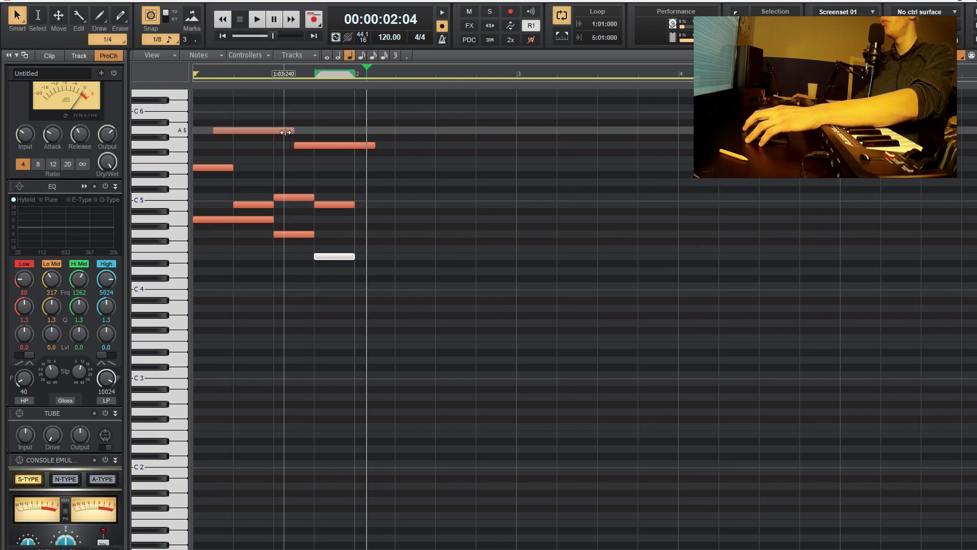
{"action": "mouse_move", "coordinate": [294, 130]}
{"action": "left_mouse_down"}
{"action": "mouse_move", "coordinate": [240, 130]}
{"action": "mouse_move", "coordinate": [298, 125]}
{"action": "left_mouse_up"}
{"action": "key", "text": "space"}
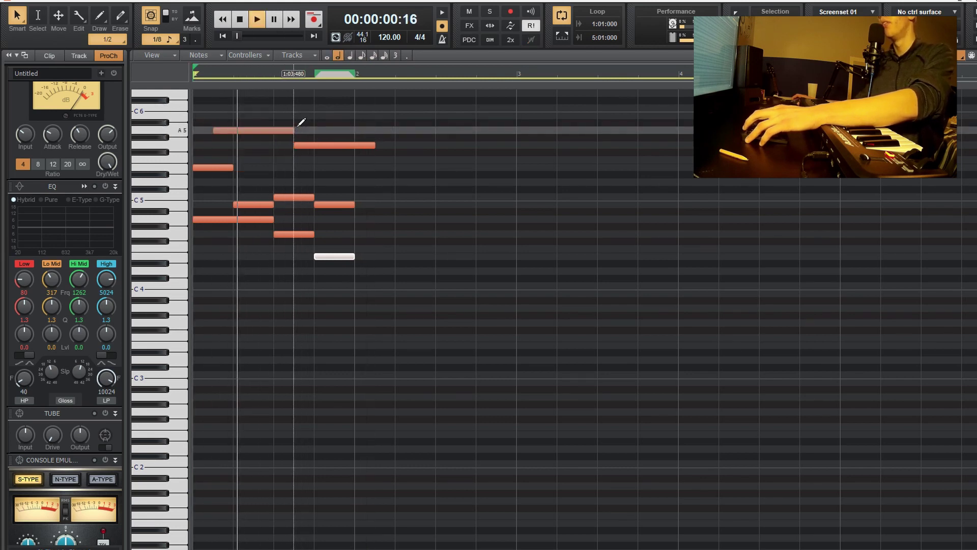
{"action": "key", "text": "space"}
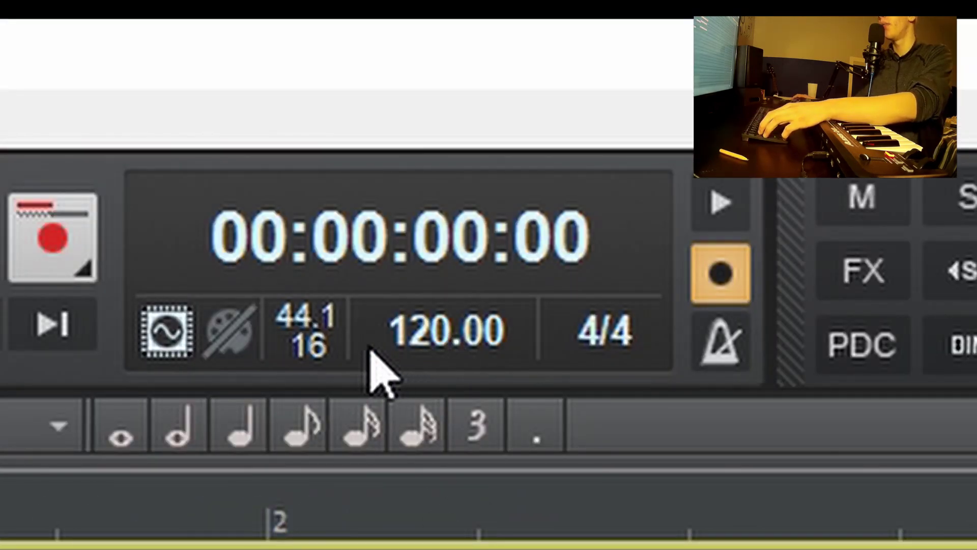
- Set the project tempo to 100
{"action": "double_click", "coordinate": [464, 339]}
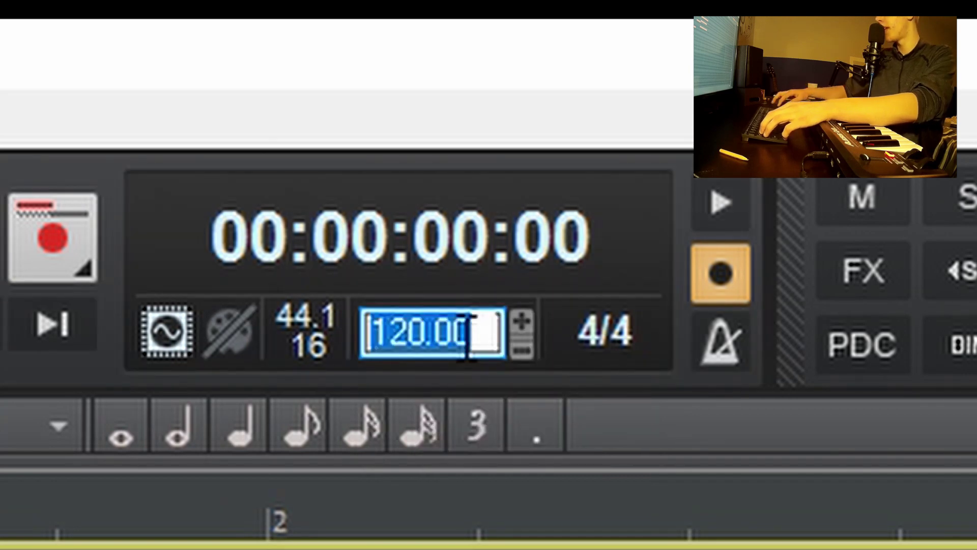
{"action": "type", "text": "100"}
{"action": "key", "text": "Return"}
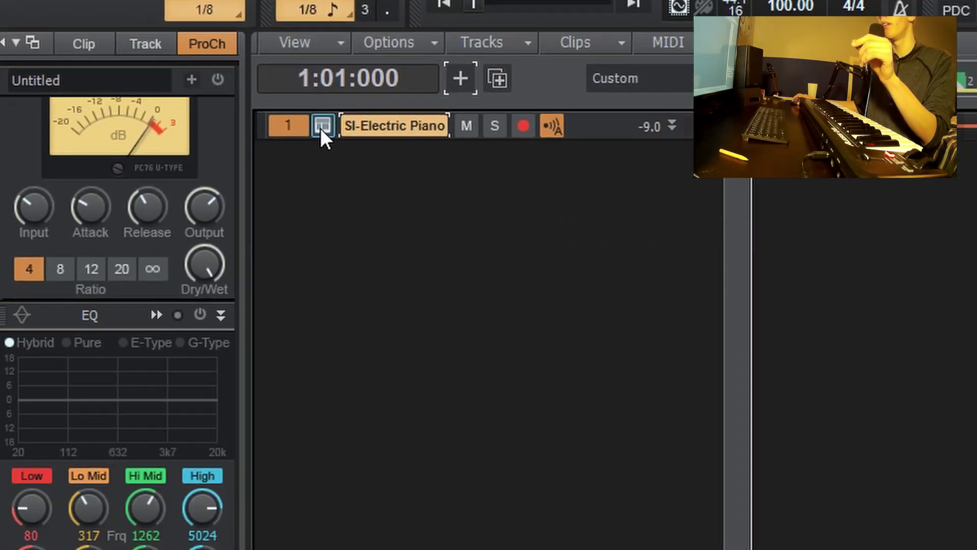
- Audition the Classic Rhodes and Distorted Wurly programs in the SI-Electric Piano instrument, then close its window
{"action": "left_click", "coordinate": [505, 408]}
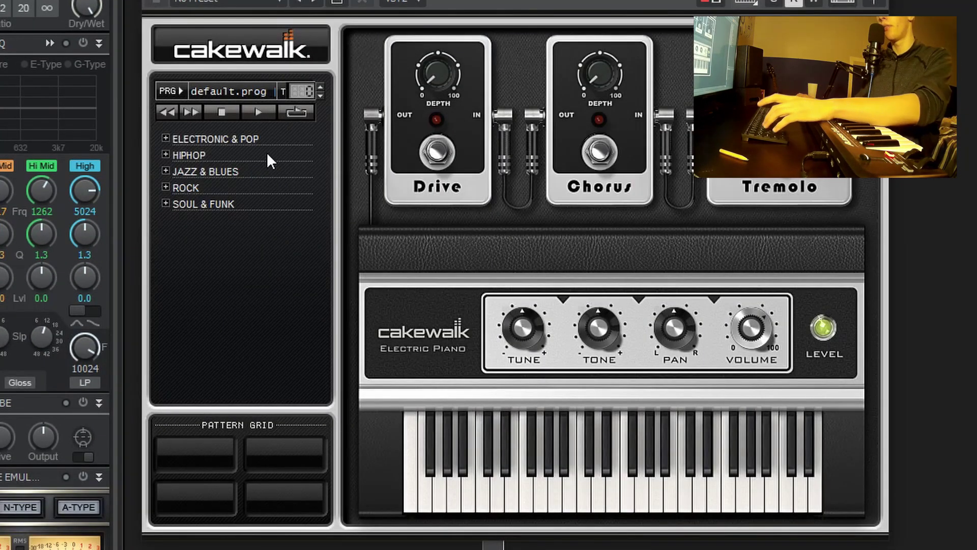
{"action": "left_click", "coordinate": [219, 141]}
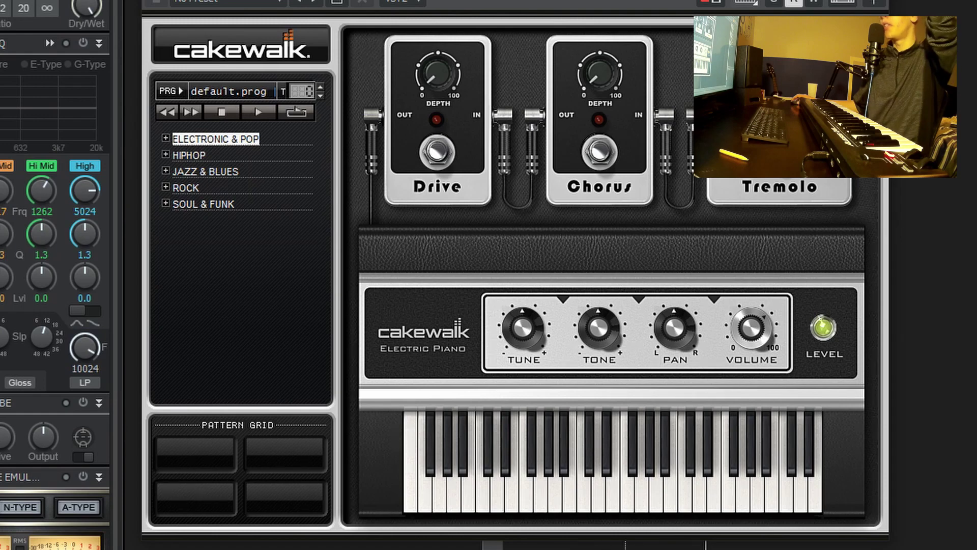
{"action": "left_click", "coordinate": [234, 90]}
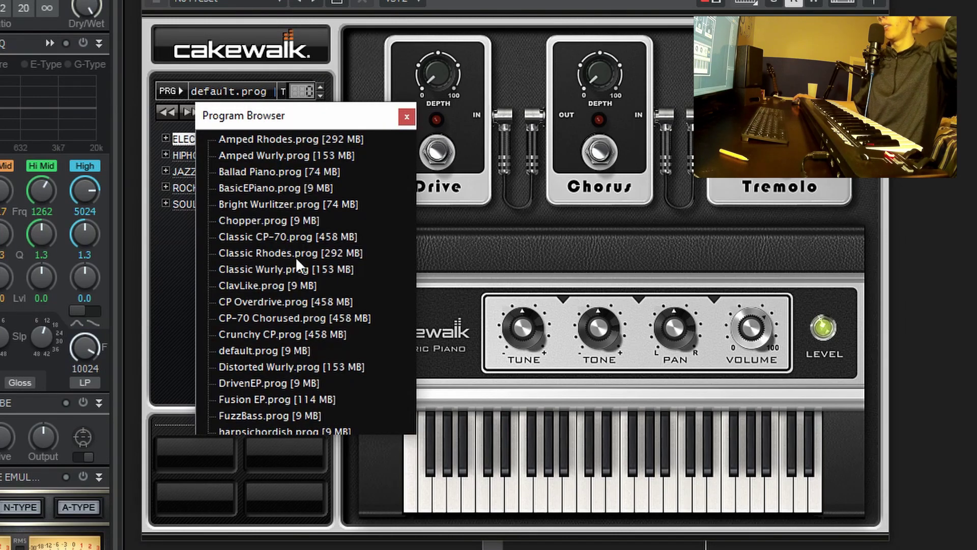
{"action": "left_click", "coordinate": [280, 246]}
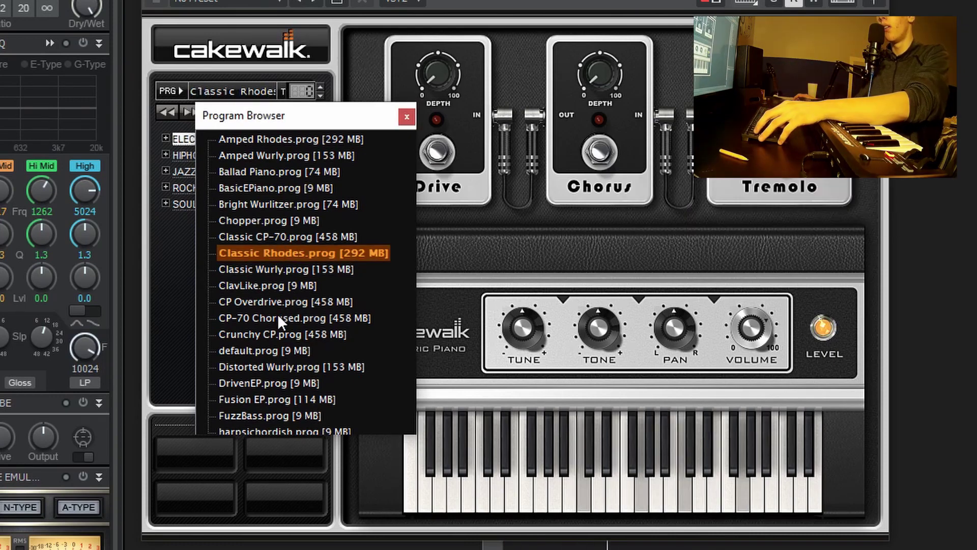
{"action": "left_click", "coordinate": [275, 367]}
{"action": "scroll", "coordinate": [271, 401], "scroll_direction": "down", "scroll_amount": 6}
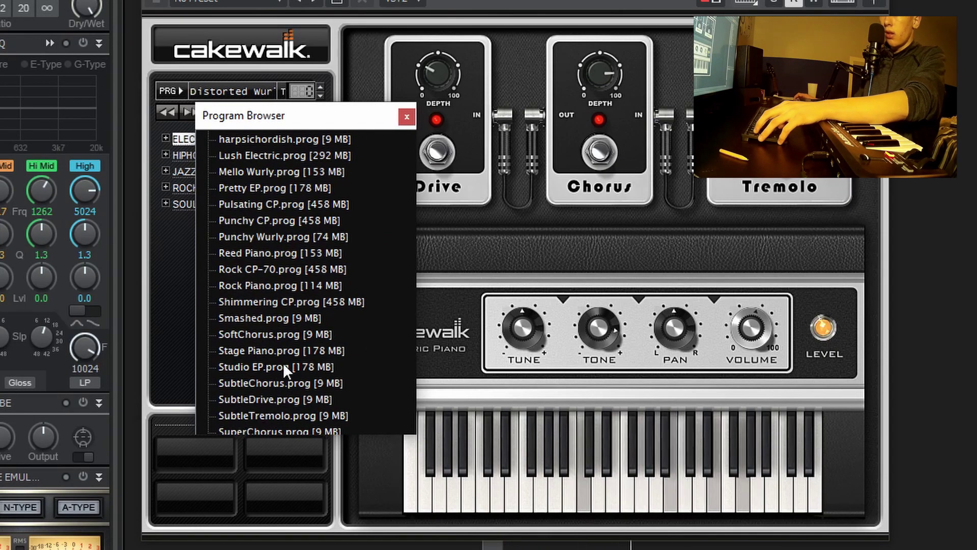
{"action": "key", "text": "ctrl+F4"}
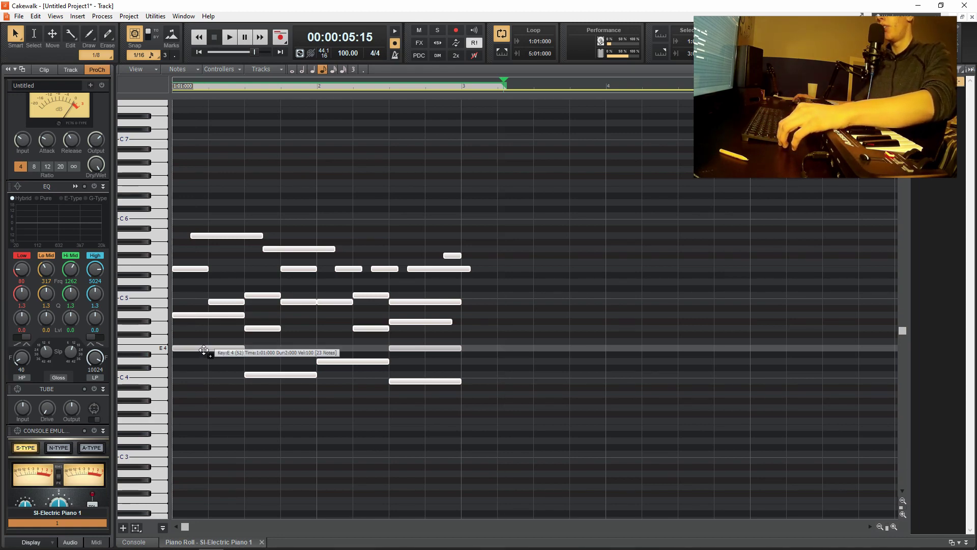
- Copy the selected two-measure note pattern so that it repeats from measure 3
{"action": "left_click_drag", "start_coordinate": [204, 350], "coordinate": [491, 349]}
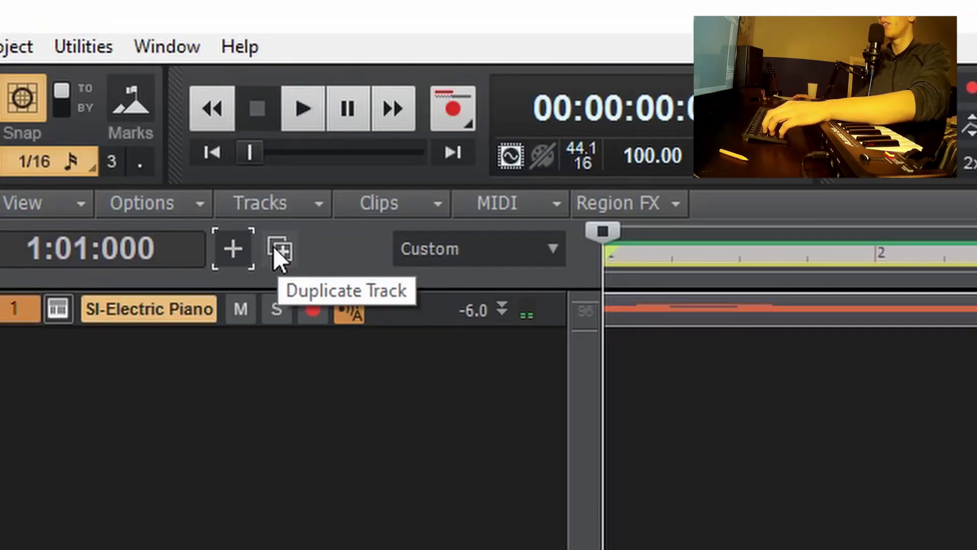
- Duplicate the electric piano track, copy the MIDI clip onto the duplicate, and open the duplicate's instrument
{"action": "left_click", "coordinate": [273, 246]}
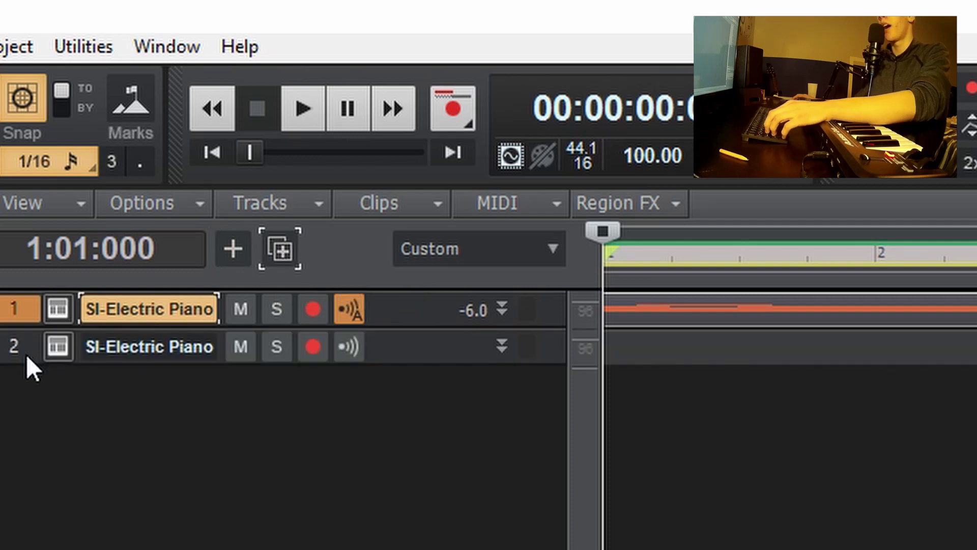
{"action": "left_click", "coordinate": [26, 355]}
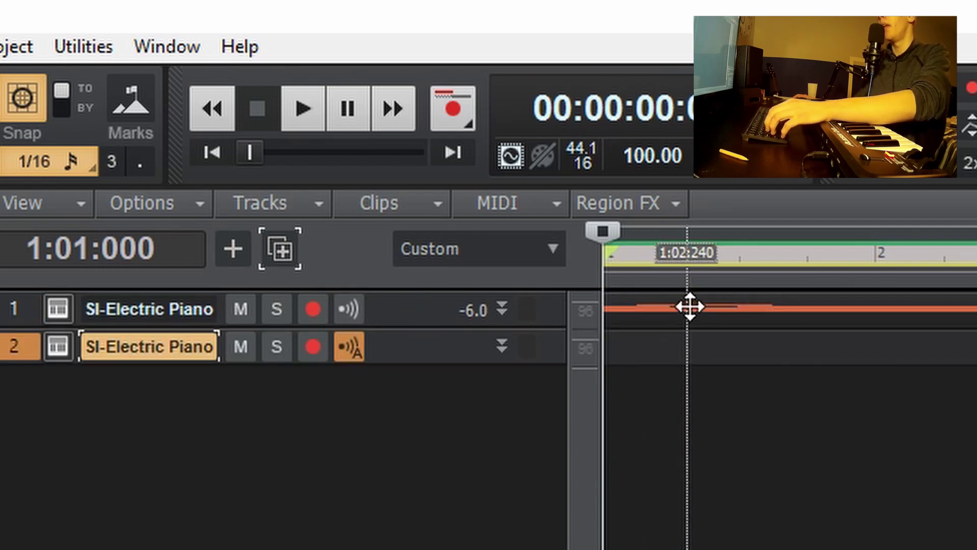
{"action": "left_click_drag", "start_coordinate": [690, 306], "coordinate": [698, 344]}
{"action": "left_click", "coordinate": [58, 347]}
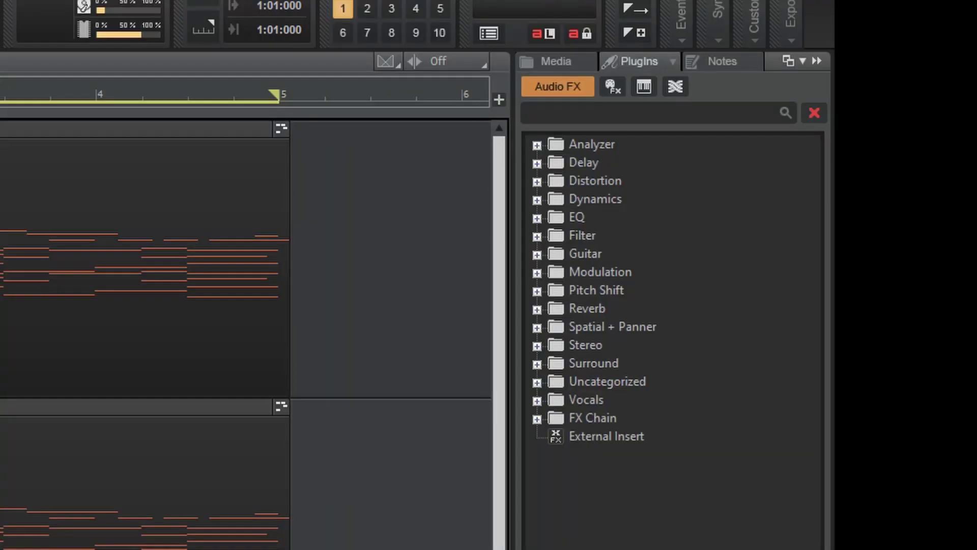
- Insert the ShaperBox effect from the Uncategorized audio effects onto the electric piano track
{"action": "key", "text": "F5"}
{"action": "key", "text": "F5"}
{"action": "left_click", "coordinate": [537, 382]}
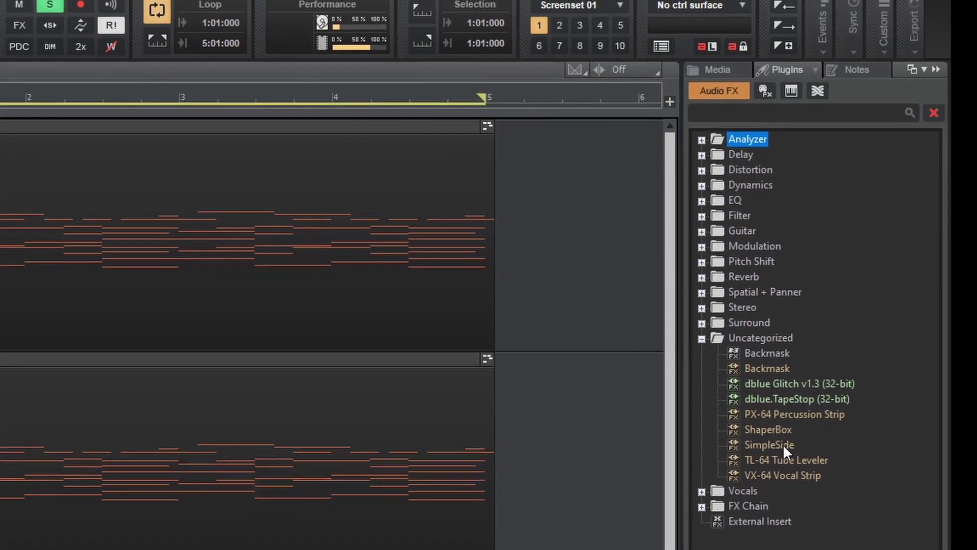
{"action": "left_click_drag", "start_coordinate": [768, 429], "coordinate": [120, 240]}
{"action": "left_click_drag", "start_coordinate": [120, 240], "coordinate": [120, 241]}
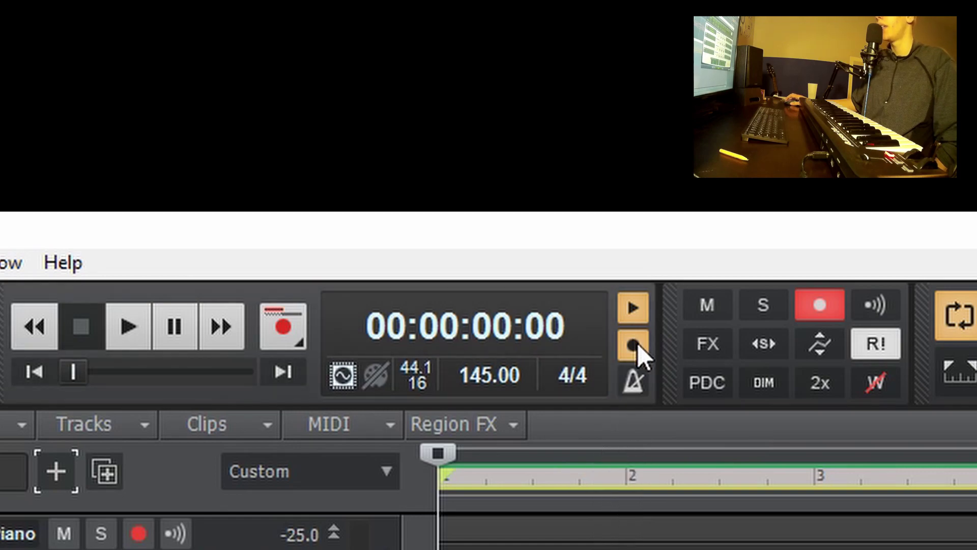
- Set the metronome's record count-in to 1 measure and confirm the preferences
{"action": "right_click", "coordinate": [637, 344]}
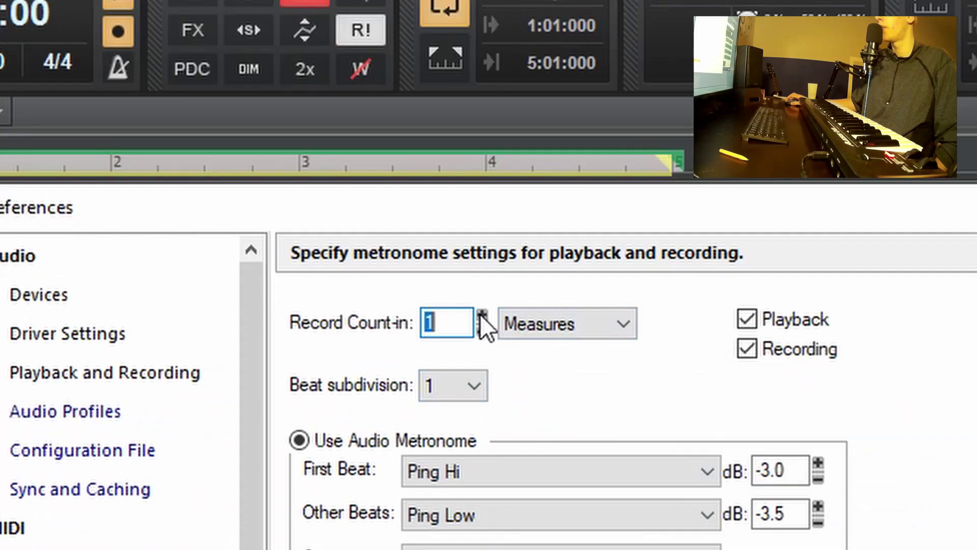
{"action": "key", "text": "Return"}
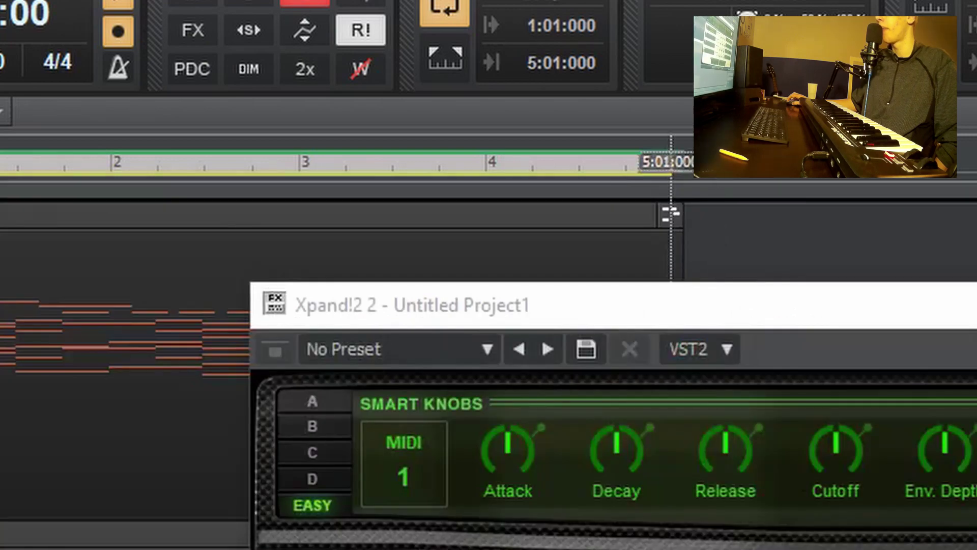
- Record a MIDI take on the second Xpand!2 track and quantize its notes to a 1/16 resolution
{"action": "left_click", "coordinate": [388, 432]}
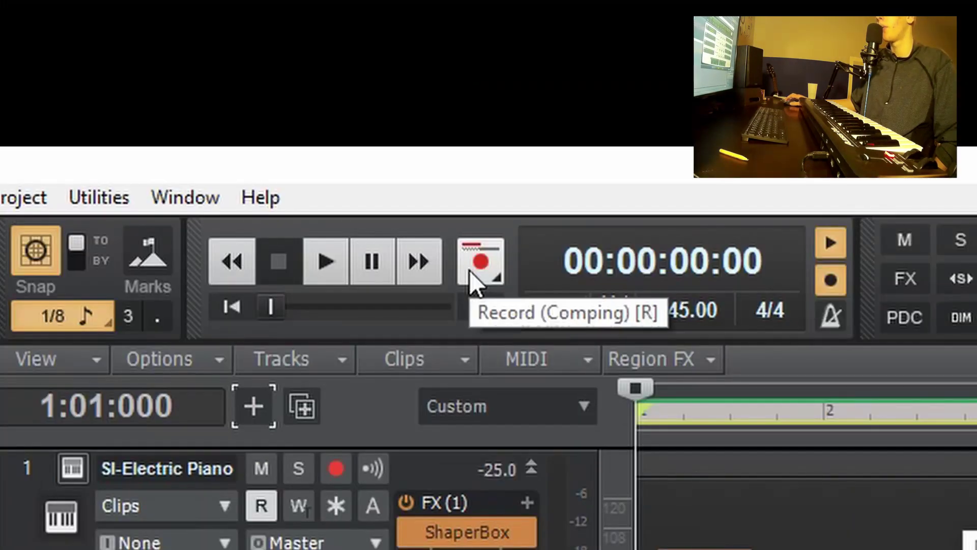
{"action": "left_click", "coordinate": [481, 261]}
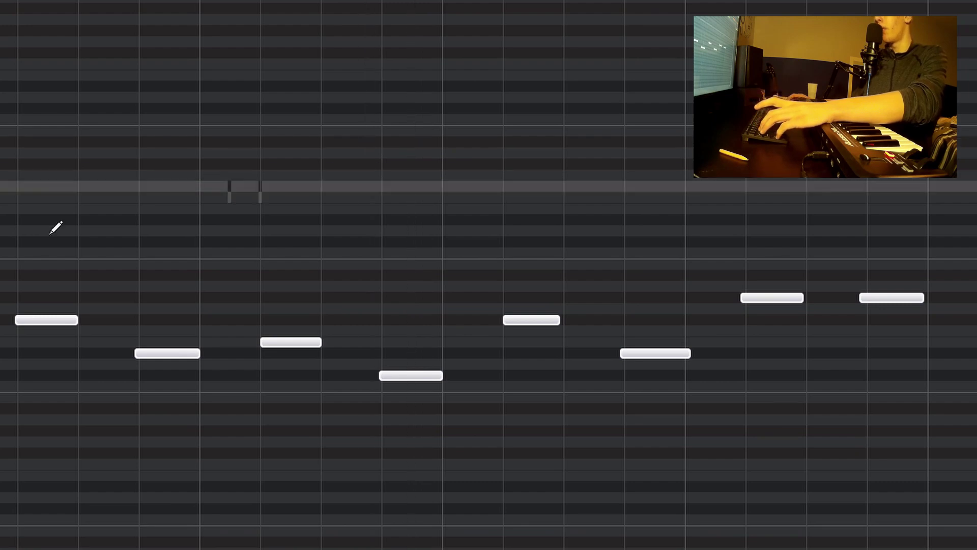
{"action": "key", "text": "q"}
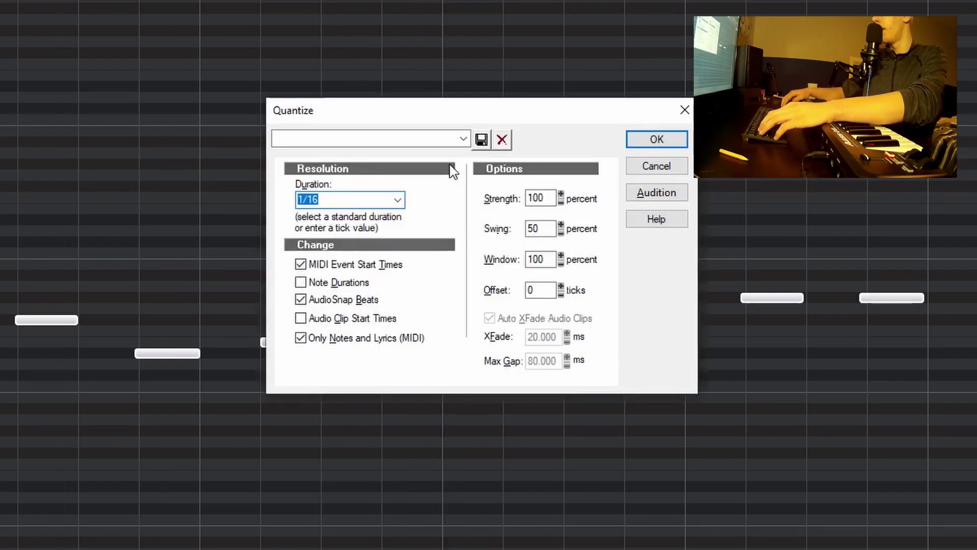
{"action": "left_click", "coordinate": [399, 203]}
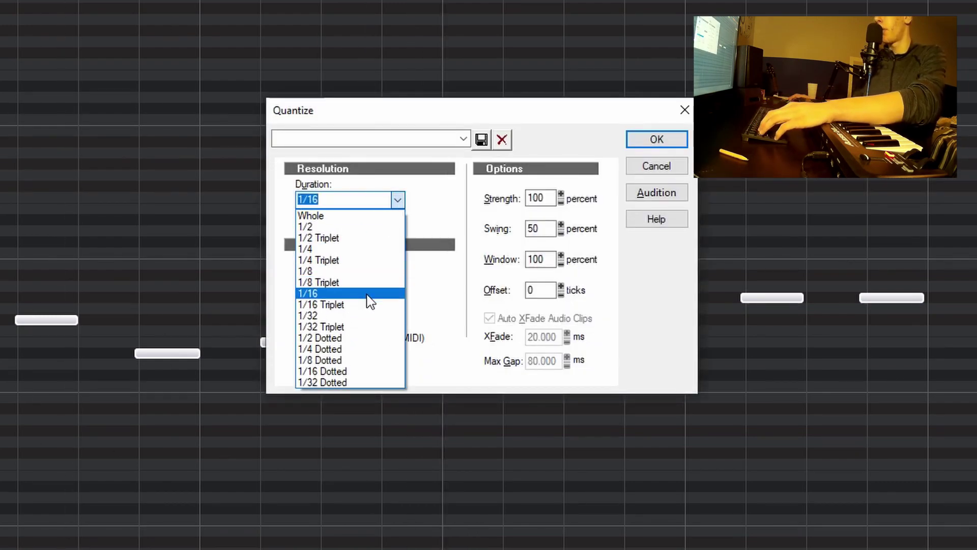
{"action": "left_click", "coordinate": [367, 295]}
{"action": "left_click", "coordinate": [645, 141]}
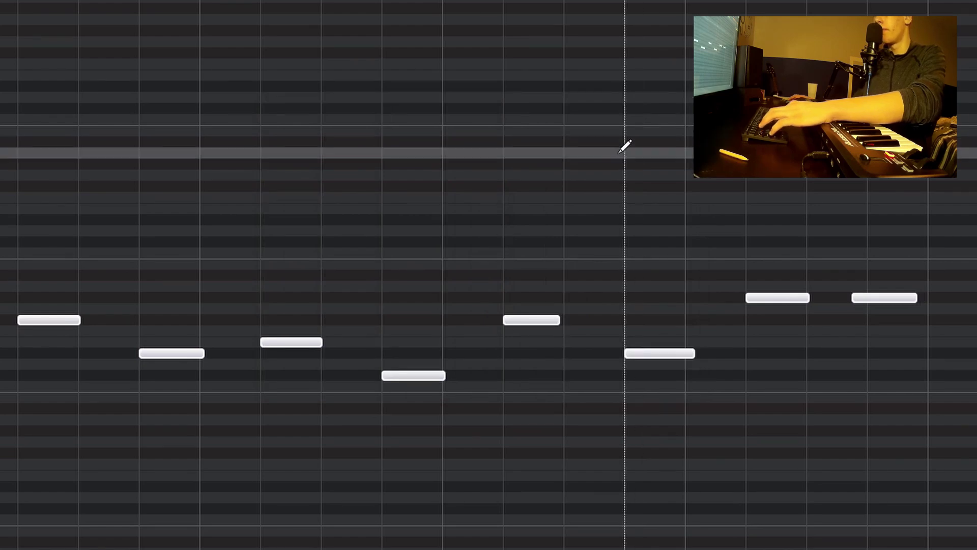
{"action": "key", "text": "space"}
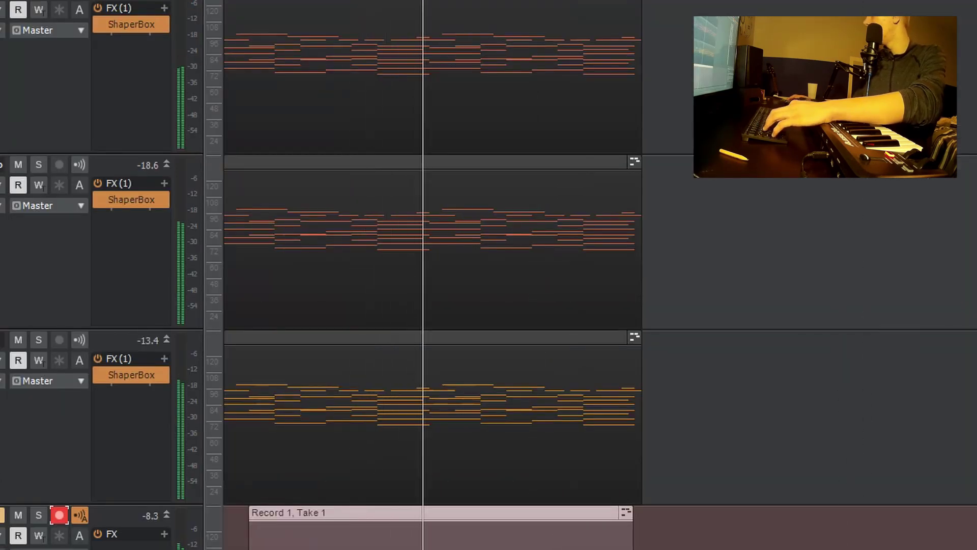
- Add a new instrument track that uses ADSR Sample Manager with Omni input
{"action": "left_click", "coordinate": [131, 273]}
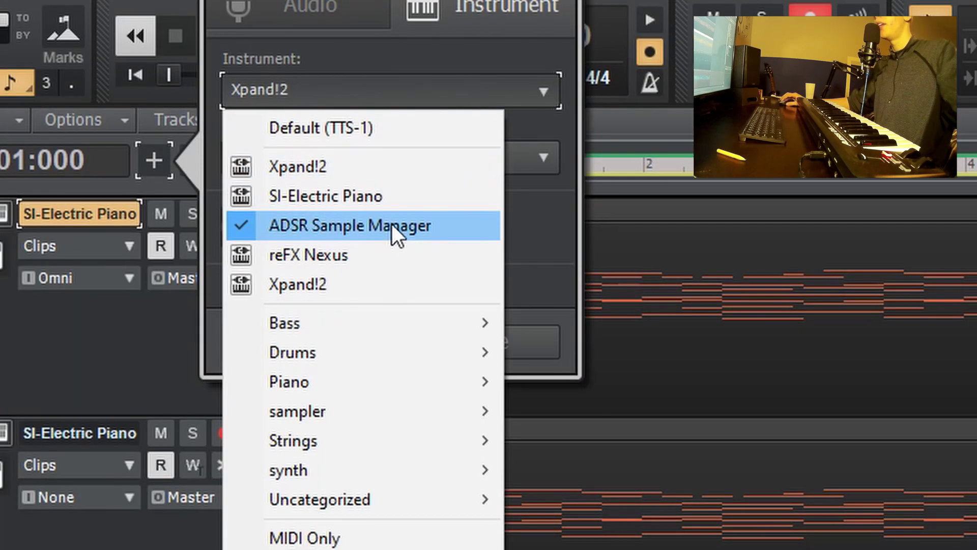
{"action": "left_click", "coordinate": [396, 232]}
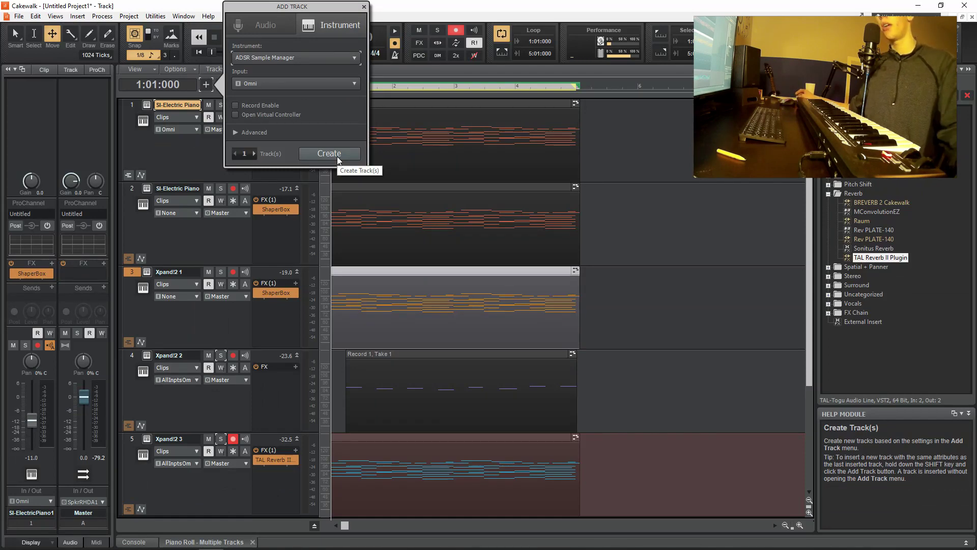
{"action": "left_click", "coordinate": [339, 154]}
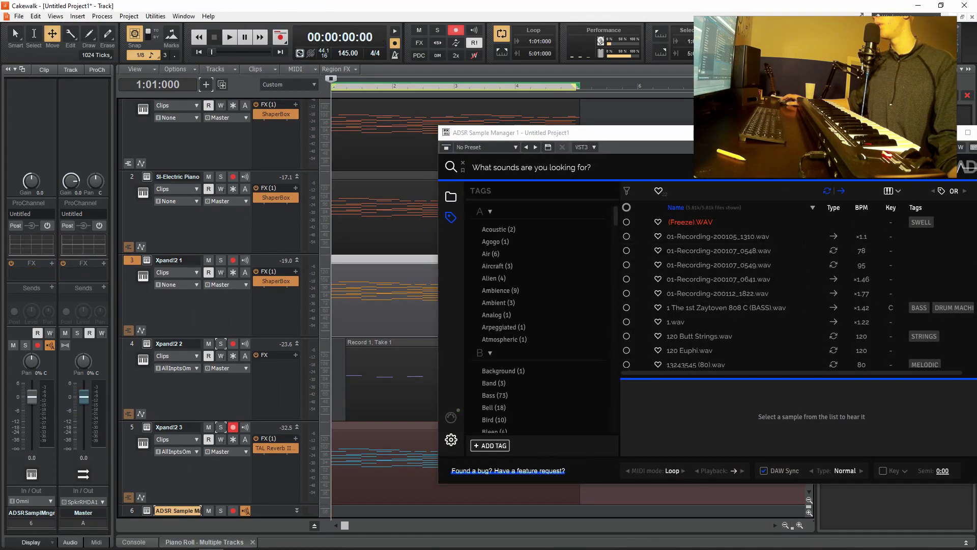
{"action": "left_click_drag", "start_coordinate": [682, 134], "coordinate": [491, 116]}
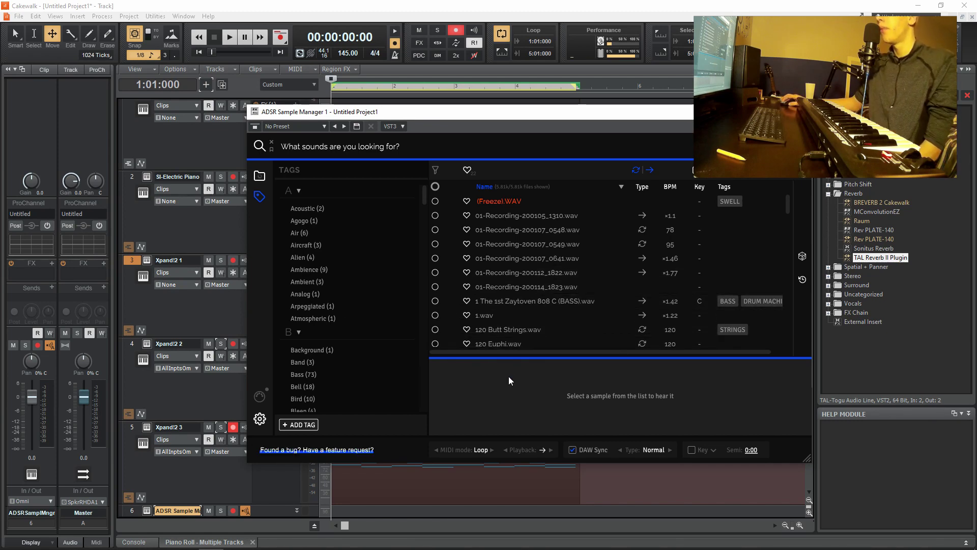
- Load LAYS.wav from the samples library with DAW Sync off and MIDI mode set to Full, and close the sampler
{"action": "left_click", "coordinate": [258, 177]}
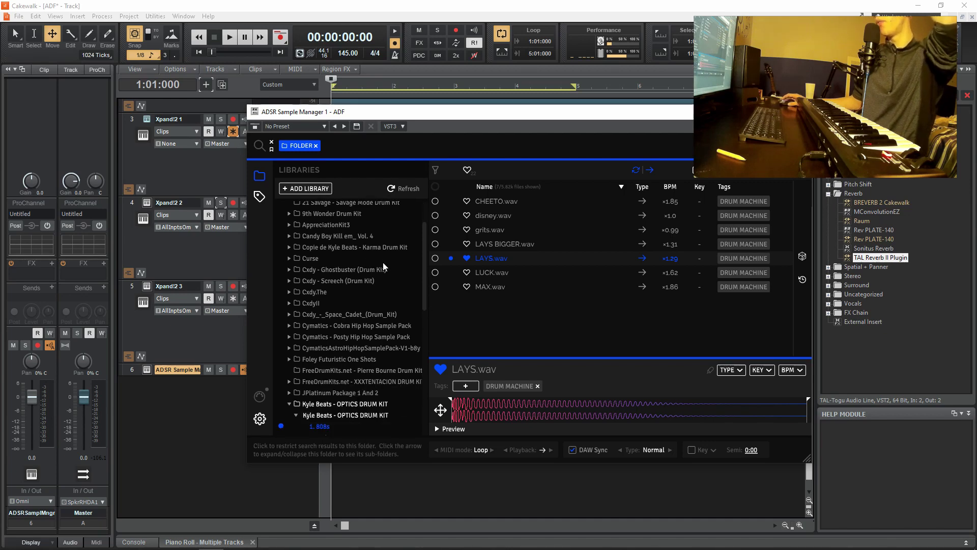
{"action": "scroll", "coordinate": [349, 328], "scroll_direction": "down", "scroll_amount": 4}
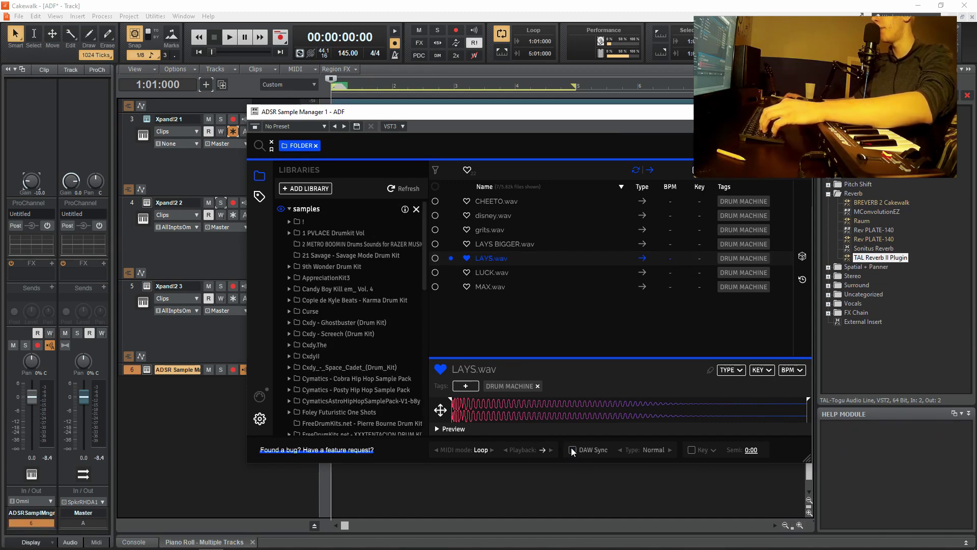
{"action": "left_click", "coordinate": [493, 449]}
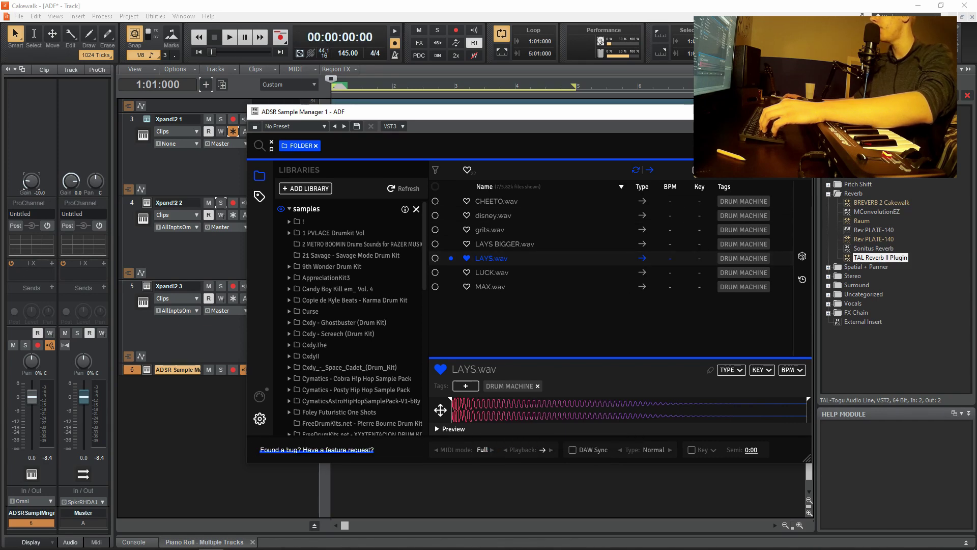
{"action": "left_click", "coordinate": [802, 112]}
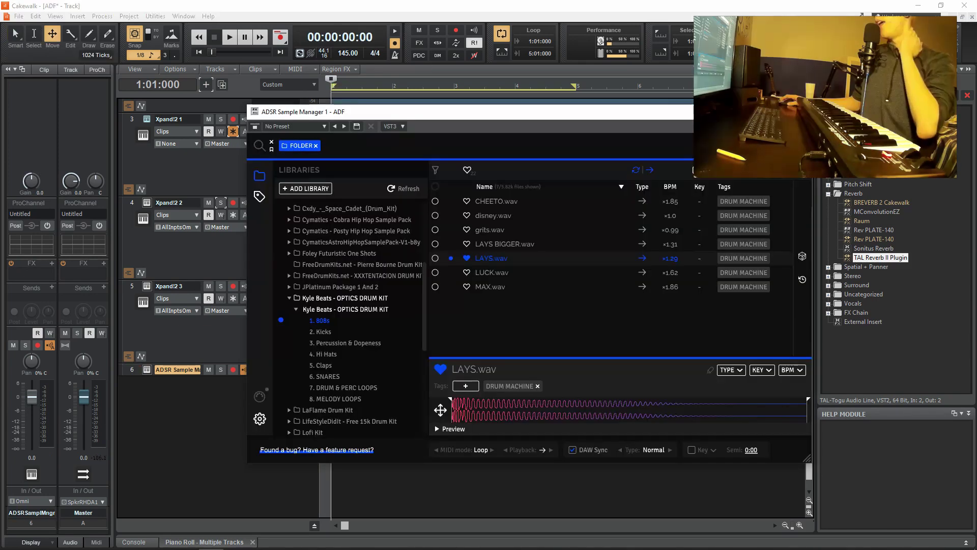
{"action": "left_click", "coordinate": [802, 112]}
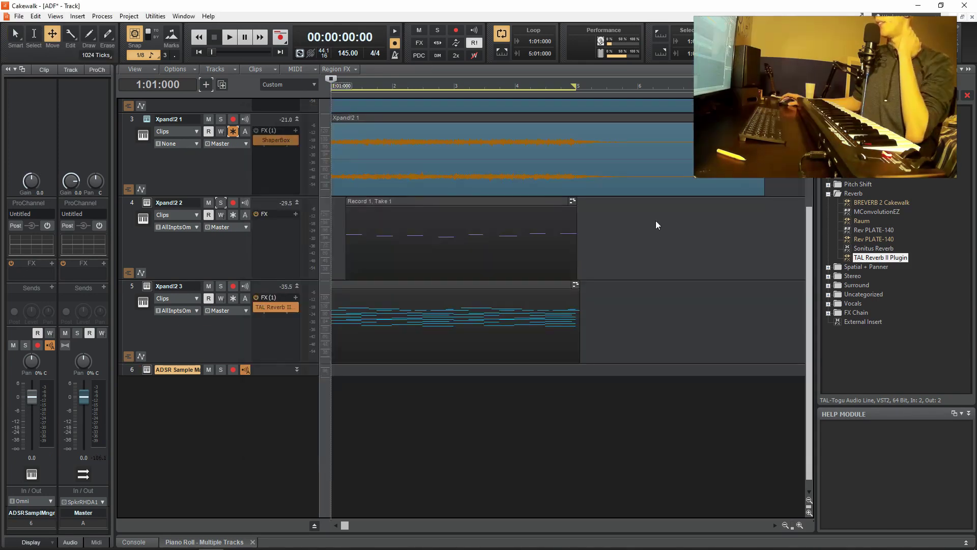
- Open the empty ADSR Sample Manager track in a maximized Piano Roll View with the Smart tool active
{"action": "right_click", "coordinate": [346, 373]}
{"action": "mouse_move", "coordinate": [397, 385]}
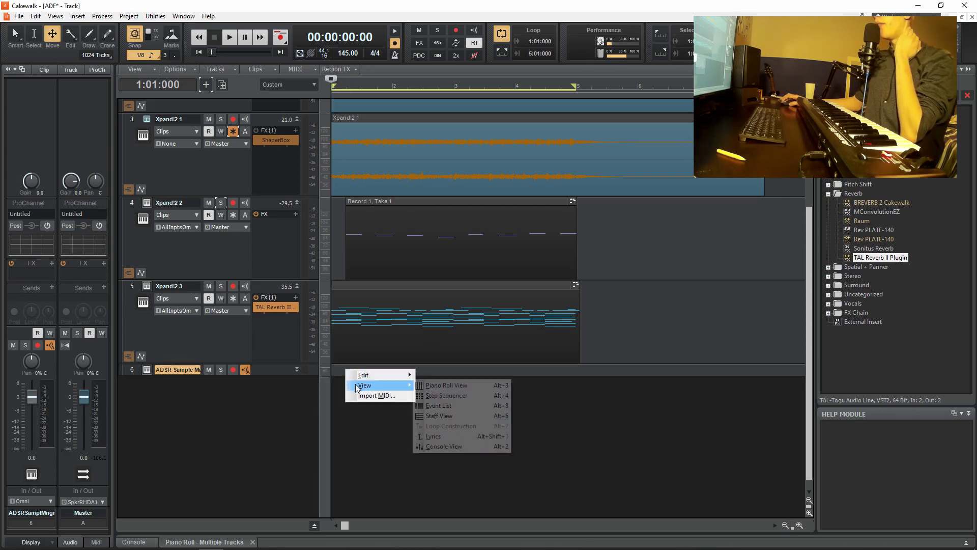
{"action": "left_click", "coordinate": [436, 385]}
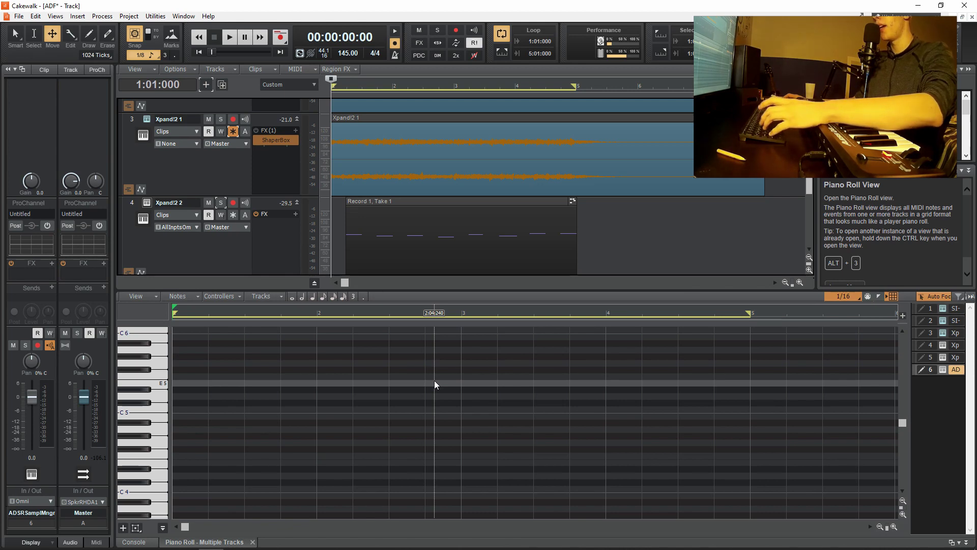
{"action": "key", "text": "shift+d"}
{"action": "key", "text": "F5"}
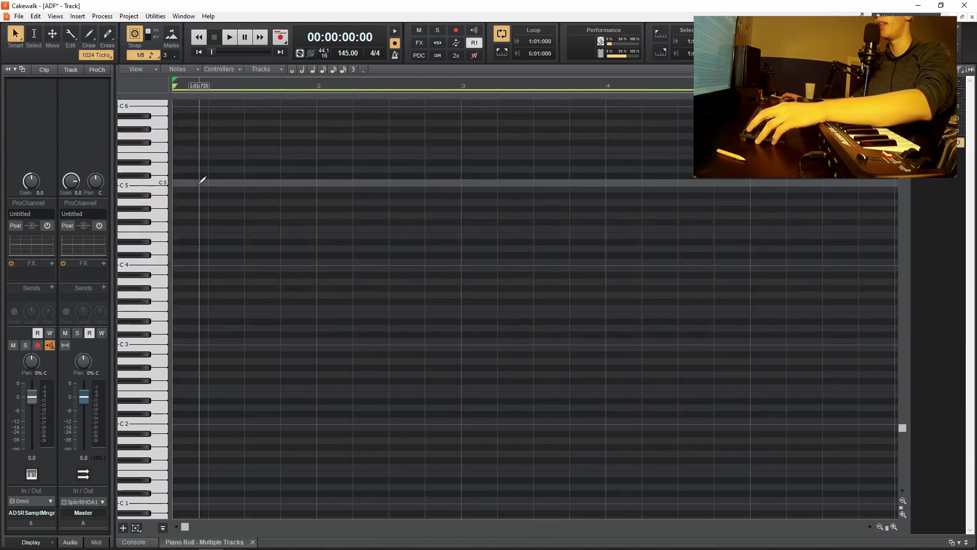
- Draw a note at the start of measure 1, raise it to G#6 and audition its pitch
{"action": "scroll", "coordinate": [176, 209], "scroll_direction": "up", "scroll_amount": 2}
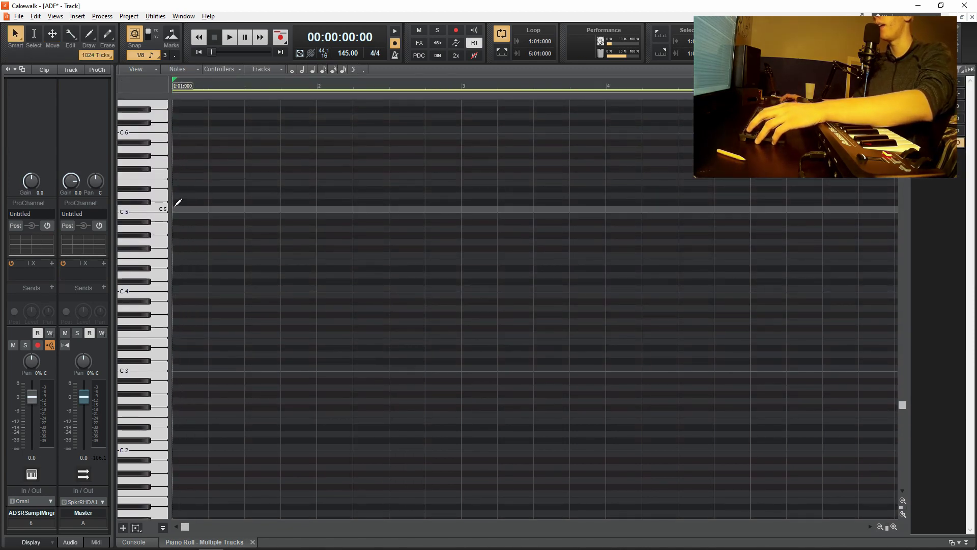
{"action": "left_click_drag", "start_coordinate": [175, 206], "coordinate": [195, 171]}
{"action": "scroll", "coordinate": [196, 171], "scroll_direction": "up", "scroll_amount": 5}
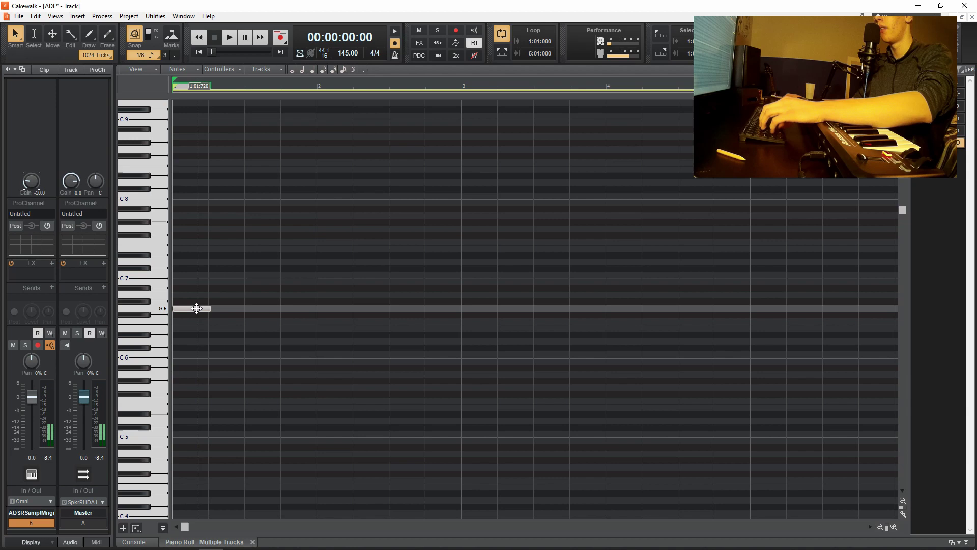
{"action": "key", "text": "space"}
{"action": "key", "text": "space"}
{"action": "left_click_drag", "start_coordinate": [196, 308], "coordinate": [194, 300]}
{"action": "key", "text": "space"}
{"action": "key", "text": "space"}
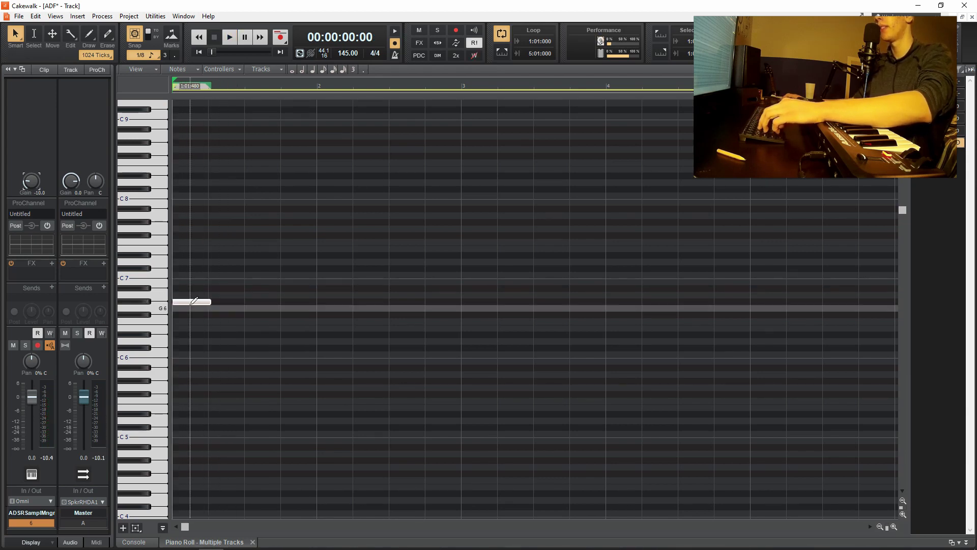
- Add a second G#6 note in measure 1 and short E6 notes in measure 2, playing back the pattern
{"action": "key", "text": "space"}
{"action": "key", "text": "space"}
{"action": "left_click_drag", "start_coordinate": [227, 302], "coordinate": [264, 302]}
{"action": "key", "text": "space"}
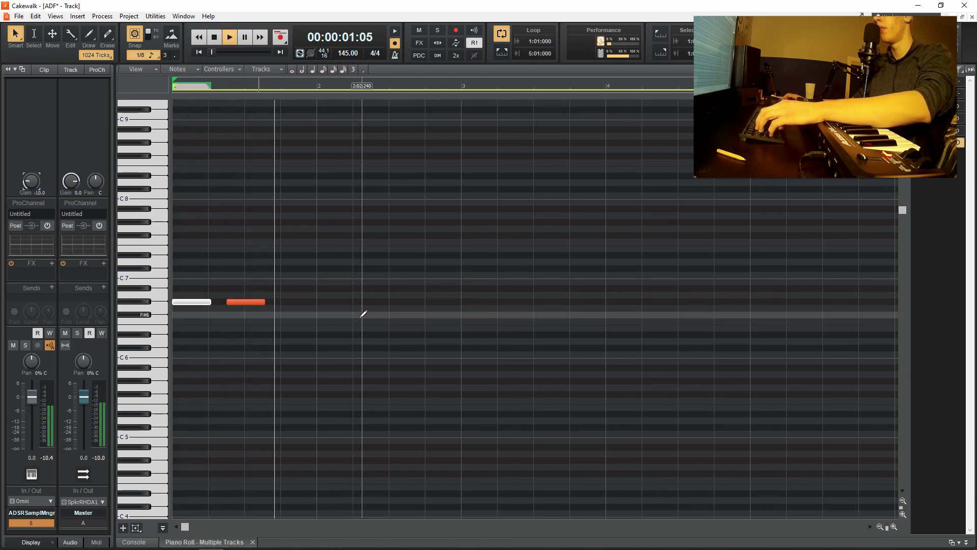
{"action": "key", "text": "space"}
{"action": "left_click", "coordinate": [325, 348]}
{"action": "left_click_drag", "start_coordinate": [335, 350], "coordinate": [338, 326]}
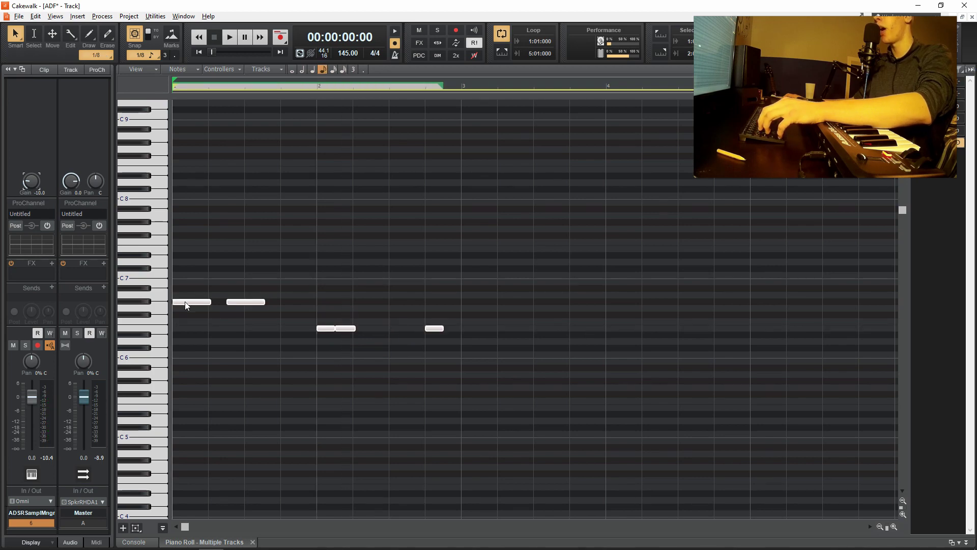
- Copy the two-measure 808 note pattern so that it repeats from measure 3
{"action": "left_click", "coordinate": [186, 301]}
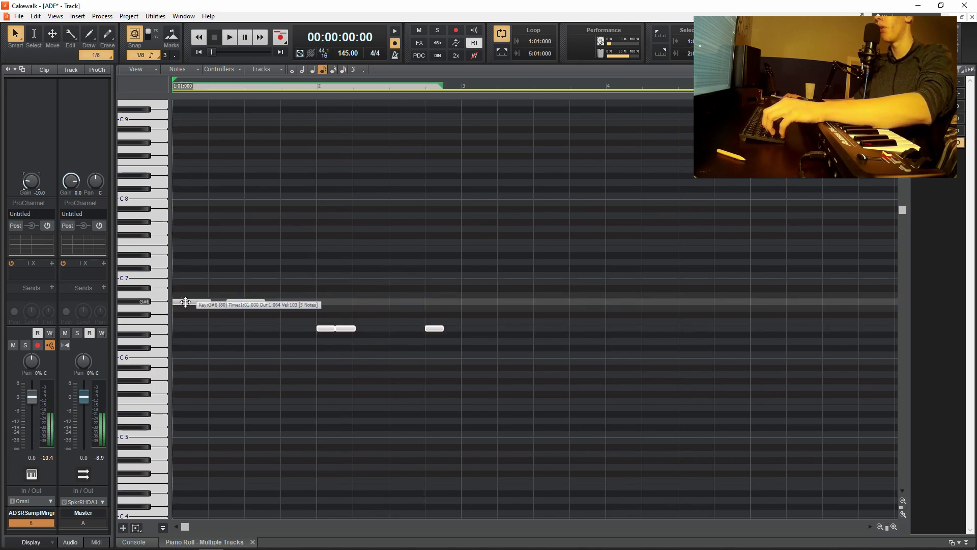
{"action": "left_click_drag", "start_coordinate": [185, 302], "coordinate": [481, 302]}
{"action": "key", "text": "t"}
{"action": "left_click", "coordinate": [454, 277]}
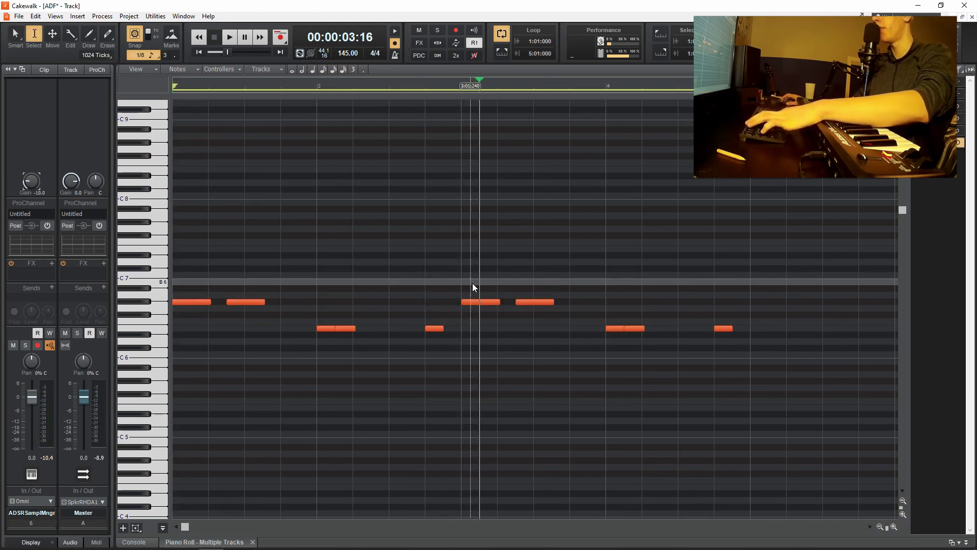
- Lower the copied notes to F#6 in measure 3 and Eb6 in measure 4, and add a short Eb7 note at the end
{"action": "key", "text": "t"}
{"action": "left_click", "coordinate": [427, 274]}
{"action": "left_click", "coordinate": [738, 255]}
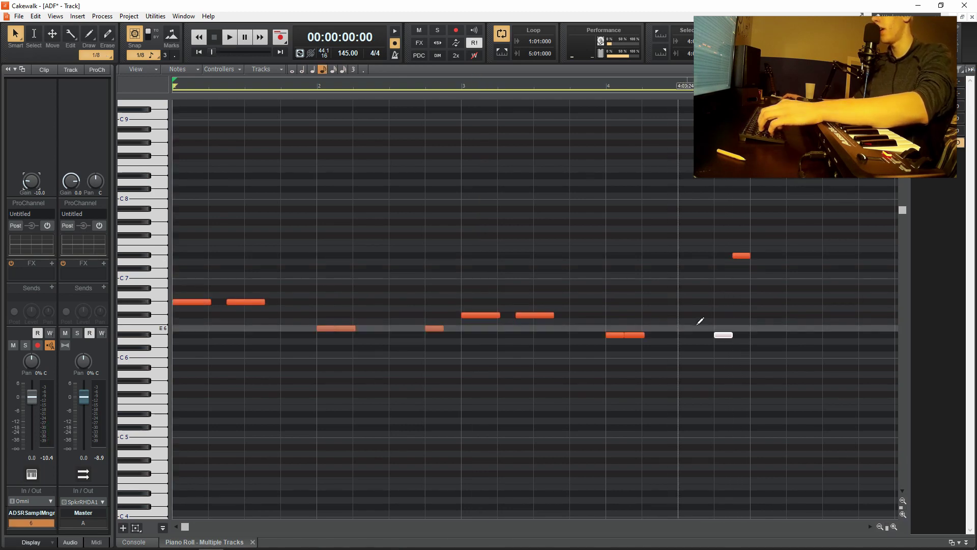
{"action": "left_click", "coordinate": [723, 336]}
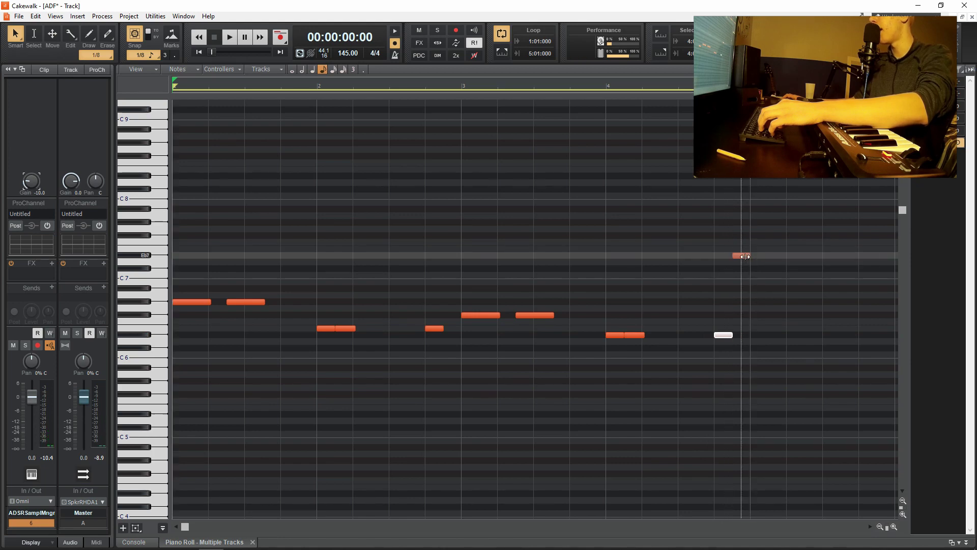
- Lengthen the notes to close the gaps between them, and transpose the whole pattern down about one octave
{"action": "left_click_drag", "start_coordinate": [209, 303], "coordinate": [317, 304]}
{"action": "left_click_drag", "start_coordinate": [355, 328], "coordinate": [448, 329]}
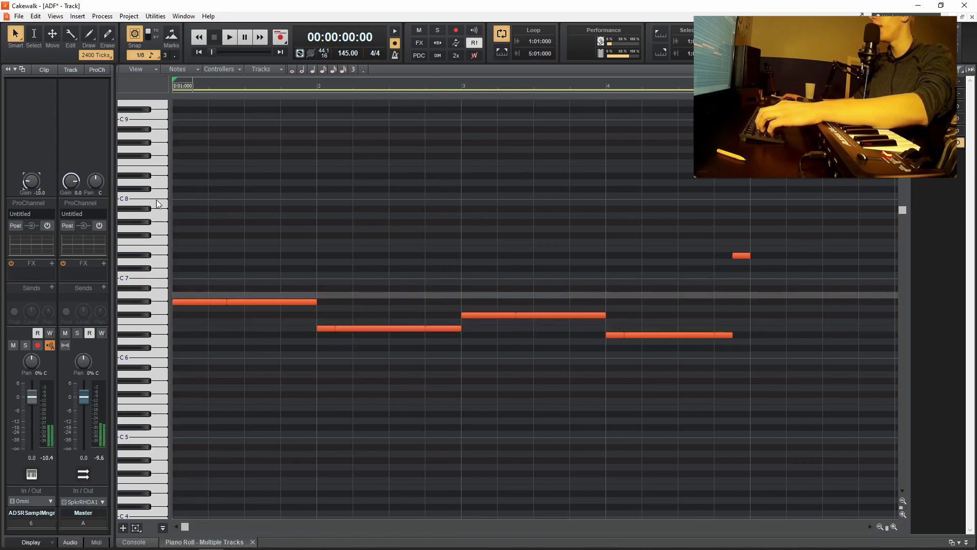
{"action": "left_click_drag", "start_coordinate": [157, 203], "coordinate": [154, 365]}
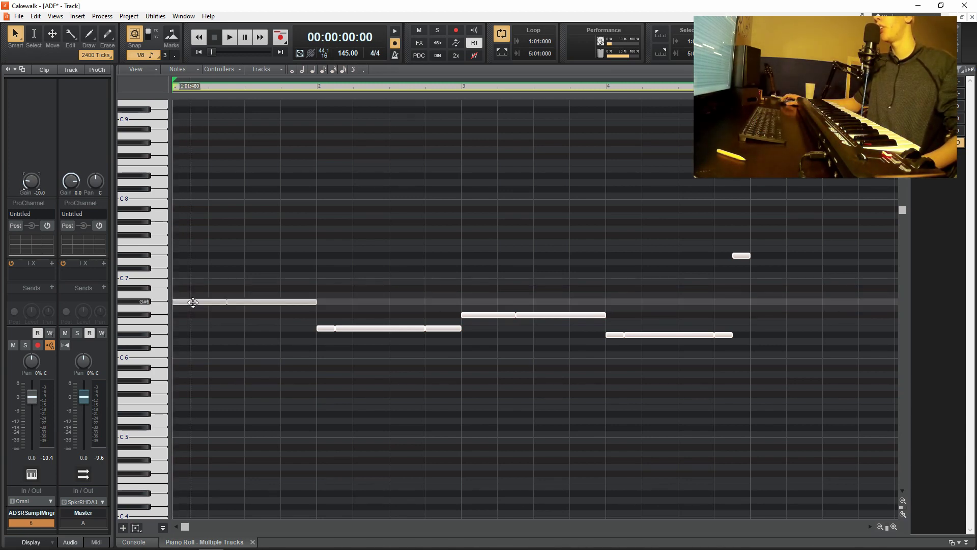
{"action": "left_click", "coordinate": [193, 302]}
{"action": "left_click_drag", "start_coordinate": [193, 305], "coordinate": [183, 381]}
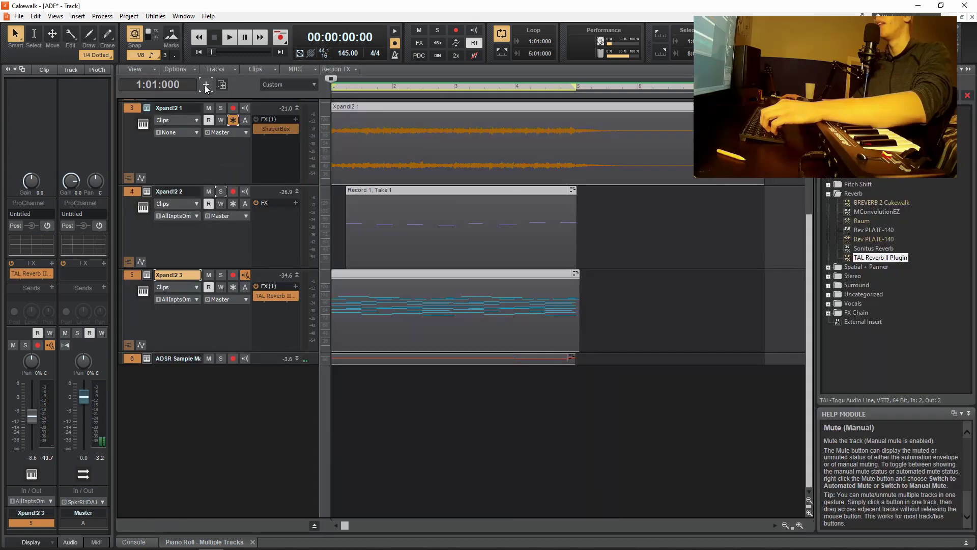
- Add a second ADSR Sample Manager instrument track and show its sample libraries
{"action": "left_click", "coordinate": [206, 84]}
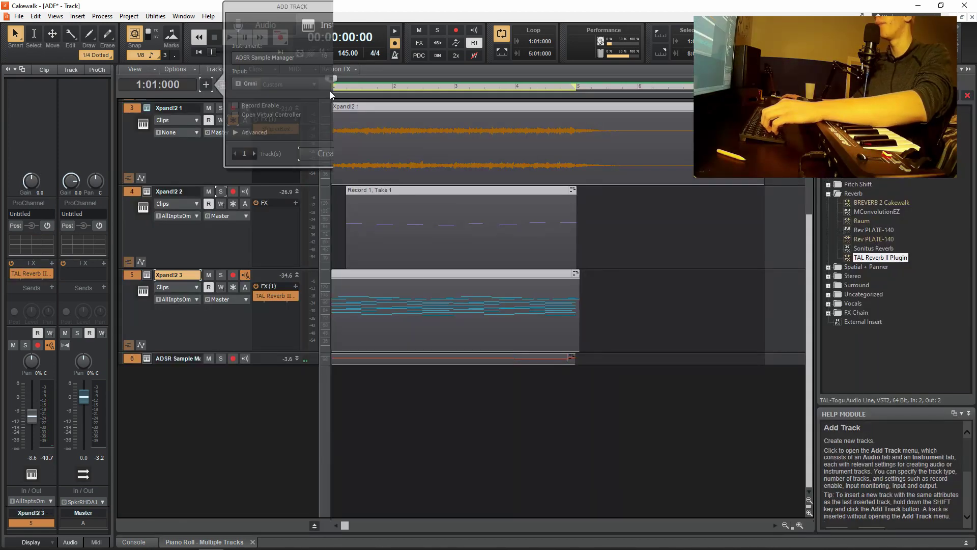
{"action": "left_click", "coordinate": [339, 154]}
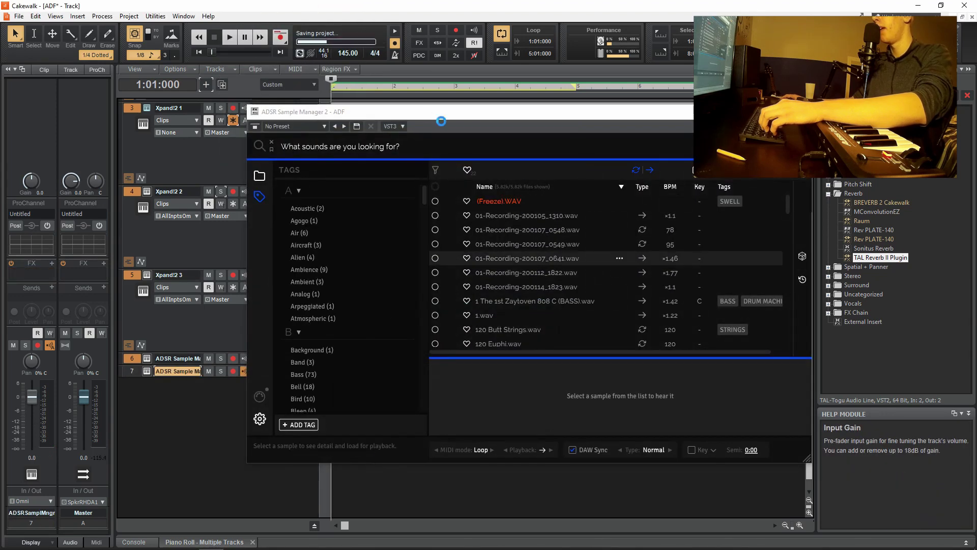
{"action": "left_click", "coordinate": [260, 176]}
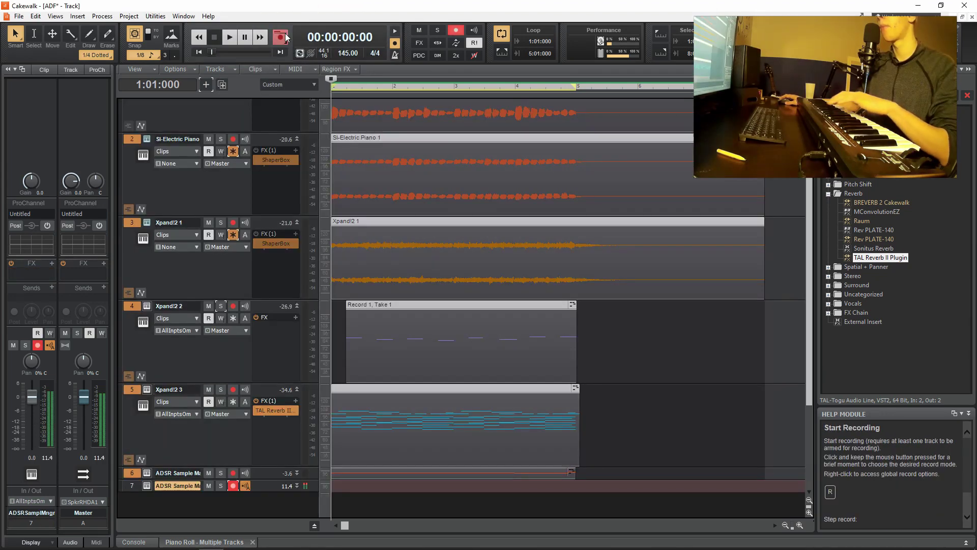
- Record a MIDI take on the armed track 7 over the four-measure loop
{"action": "left_click", "coordinate": [284, 37]}
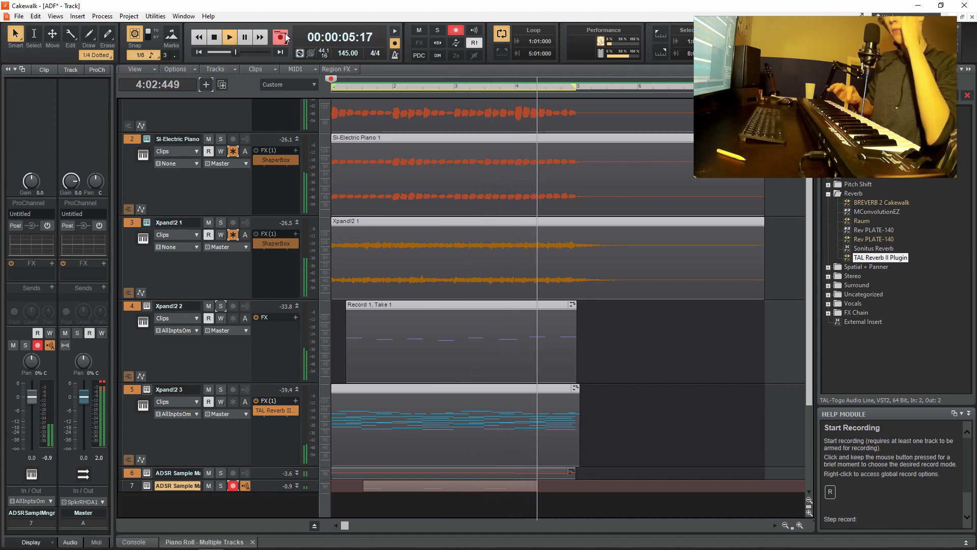
{"action": "key", "text": "space"}
- Add a third ADSR Sample Manager instrument track and expand its samples library
{"action": "scroll", "coordinate": [509, 305], "scroll_direction": "down", "scroll_amount": 3}
{"action": "left_click", "coordinate": [206, 84]}
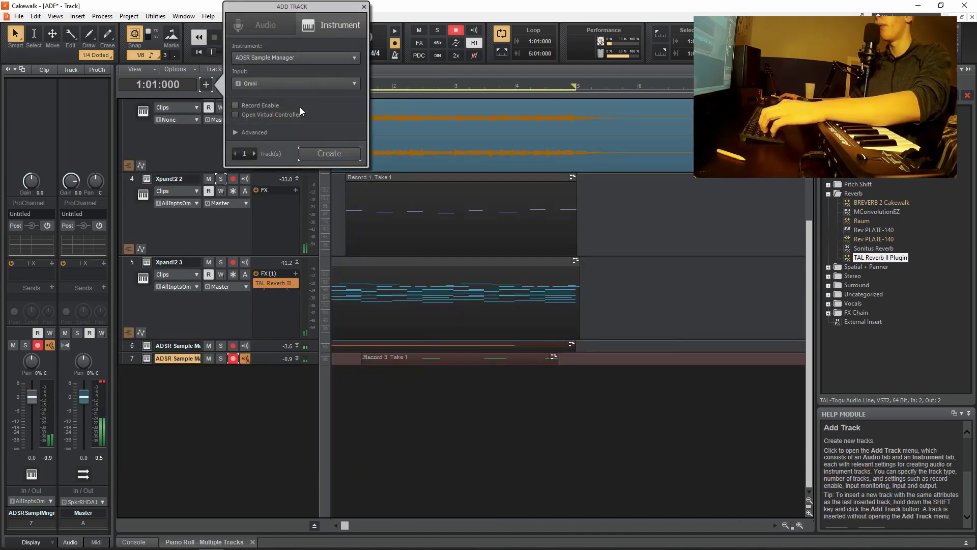
{"action": "left_click", "coordinate": [331, 154]}
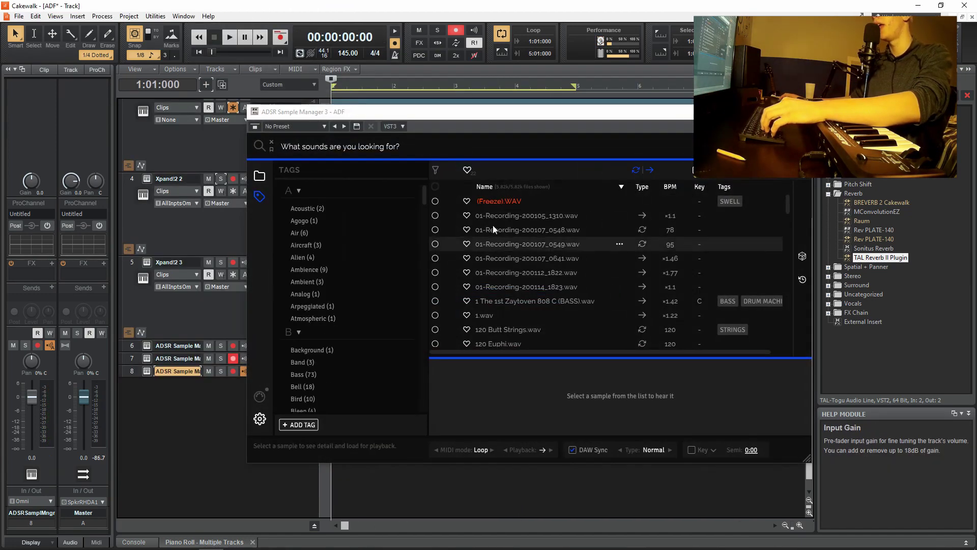
{"action": "left_click", "coordinate": [265, 179]}
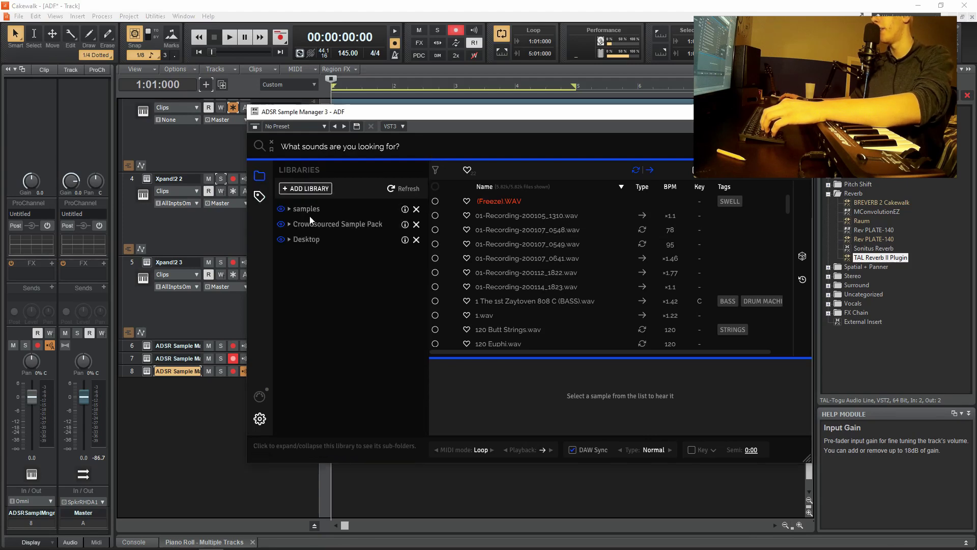
{"action": "left_click", "coordinate": [306, 208]}
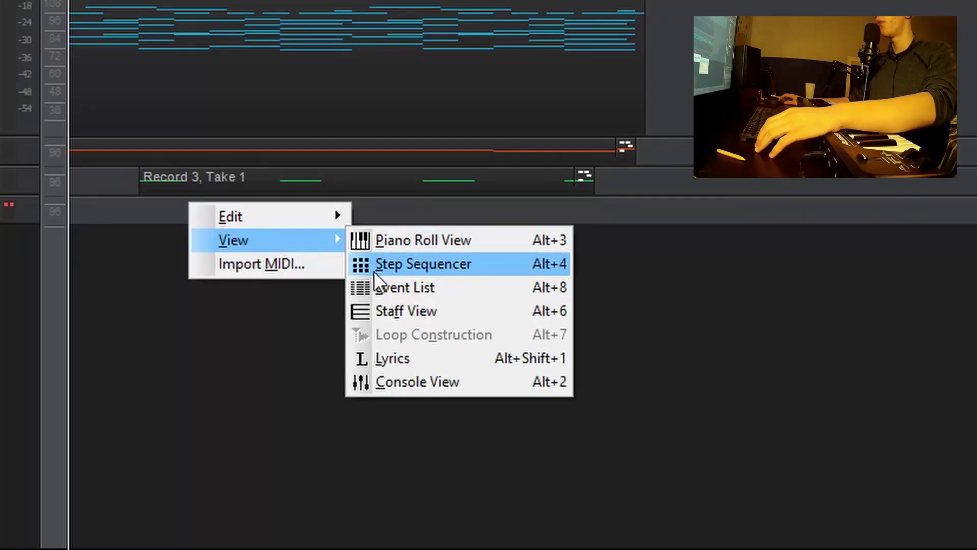
- Open a Step Sequencer pattern on the empty track 8 with added note rows, 8 beats and 8 steps per beat
{"action": "left_click", "coordinate": [384, 264]}
{"action": "left_click", "coordinate": [304, 225]}
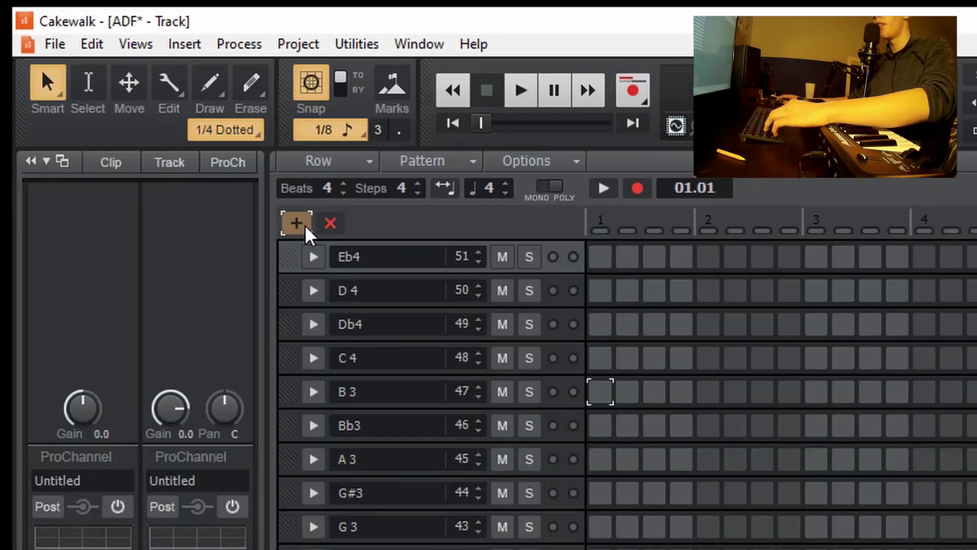
{"action": "left_click", "coordinate": [304, 224]}
{"action": "left_click", "coordinate": [304, 225]}
{"action": "left_click", "coordinate": [304, 225]}
{"action": "left_click", "coordinate": [304, 224]}
{"action": "left_click", "coordinate": [304, 224]}
{"action": "left_click", "coordinate": [304, 224]}
{"action": "scroll", "coordinate": [304, 225], "scroll_direction": "up", "scroll_amount": 3}
{"action": "left_click", "coordinate": [345, 184]}
{"action": "left_click", "coordinate": [344, 183]}
{"action": "left_click", "coordinate": [417, 185]}
{"action": "left_click", "coordinate": [417, 185]}
{"action": "left_click", "coordinate": [416, 185]}
{"action": "left_click", "coordinate": [417, 184]}
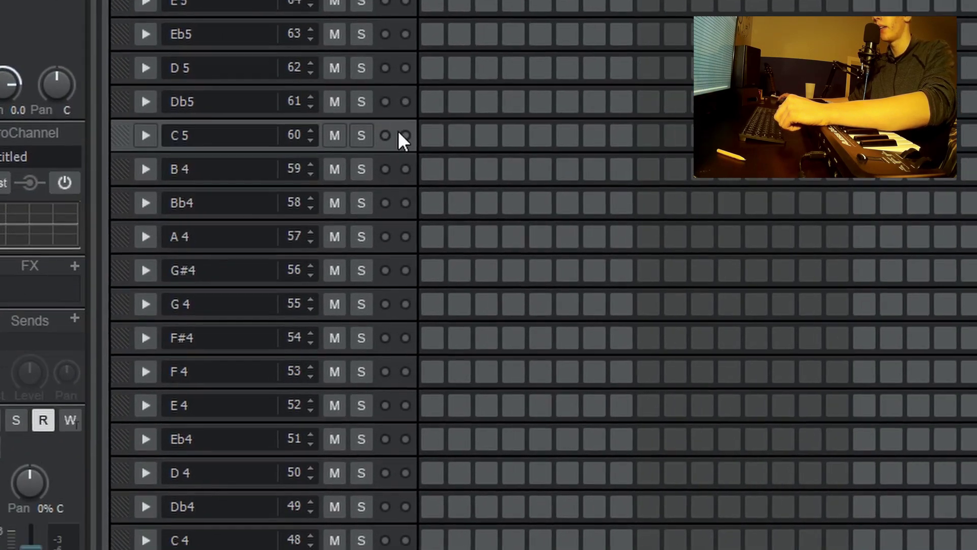
- Fill the C 5 row with steps at a regular interval and play the pattern
{"action": "right_click", "coordinate": [568, 459]}
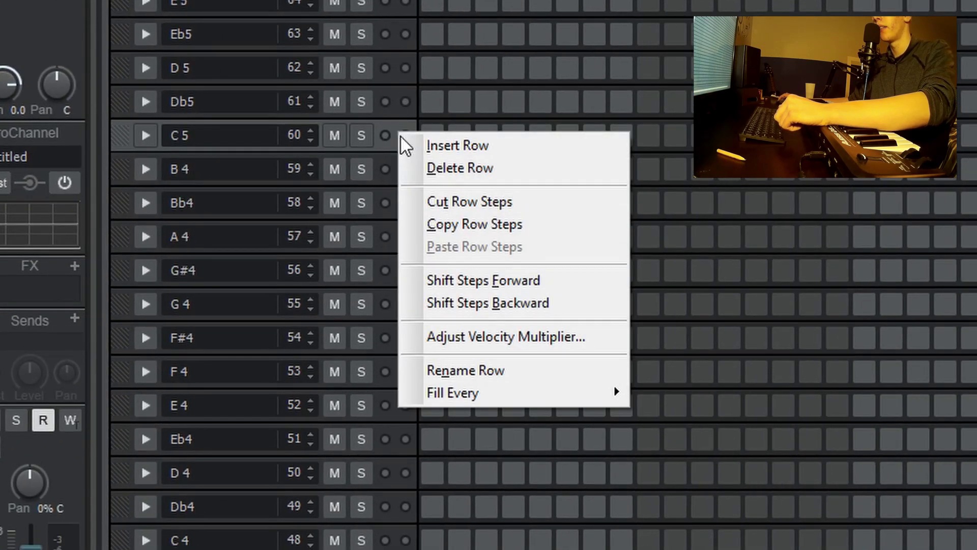
{"action": "mouse_move", "coordinate": [488, 393]}
{"action": "left_click", "coordinate": [658, 436]}
{"action": "key", "text": "space"}
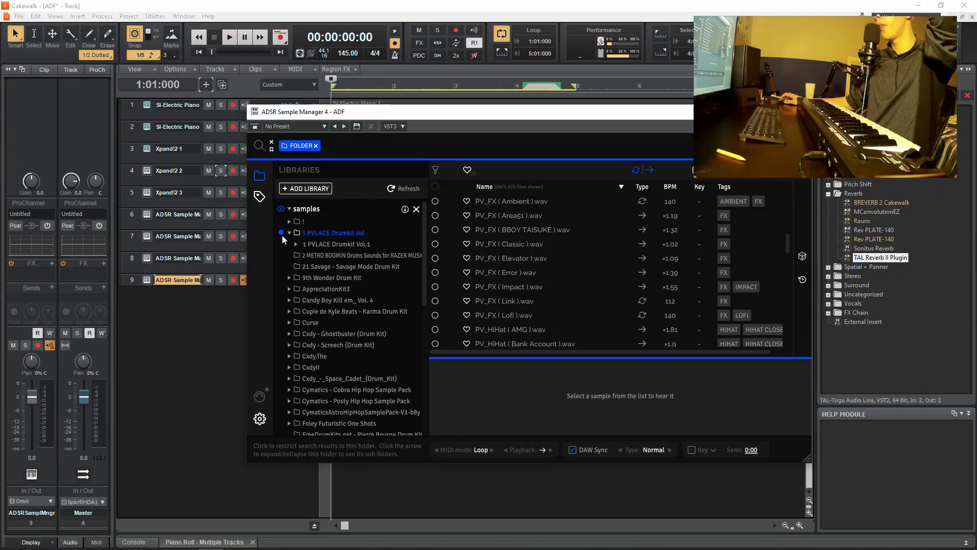
- Show the Kicks folder of the 1 PVLACE Drumkit Vol.1 library and choose the PV_Kick ( Kush ).wav sample
{"action": "left_click", "coordinate": [294, 245]}
{"action": "left_click", "coordinate": [317, 300]}
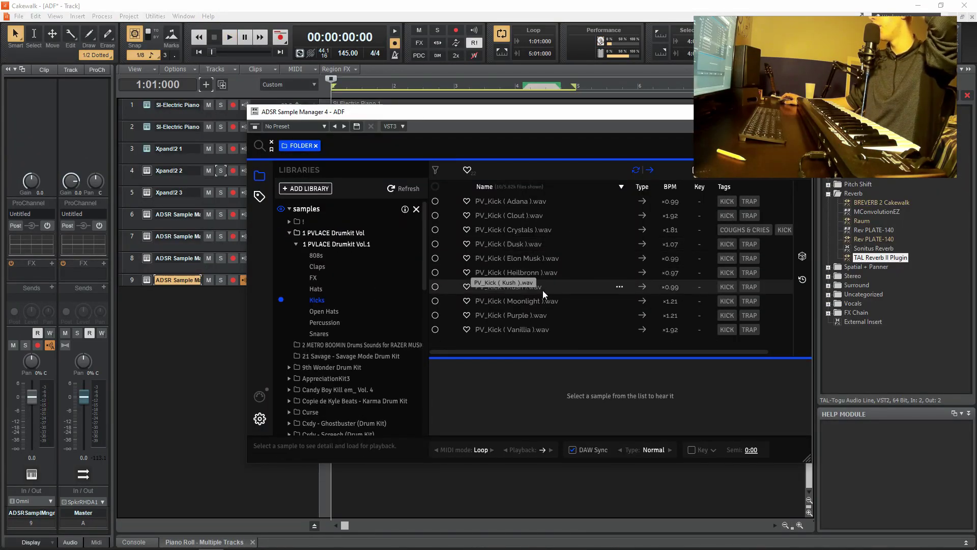
{"action": "left_click", "coordinate": [543, 287]}
- Copy the MIDI clip on track 6 to track 9, starting at measure 1
{"action": "left_click", "coordinate": [363, 215]}
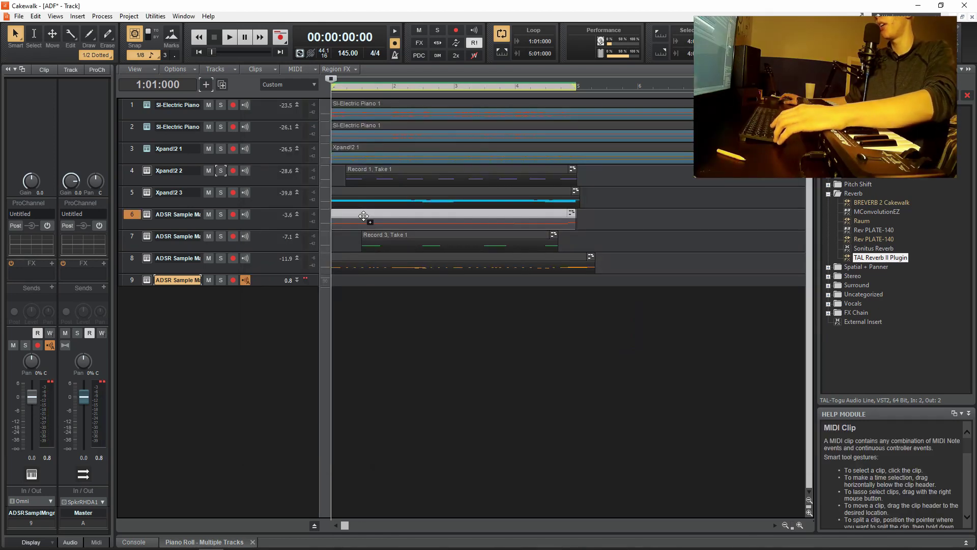
{"action": "left_click_drag", "start_coordinate": [364, 216], "coordinate": [365, 276]}
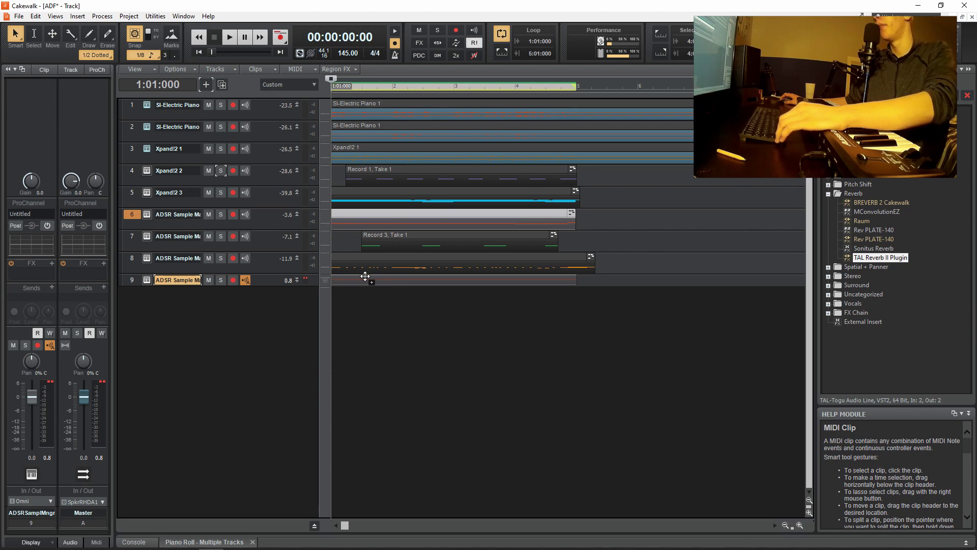
{"action": "left_click_drag", "start_coordinate": [365, 276], "coordinate": [365, 276]}
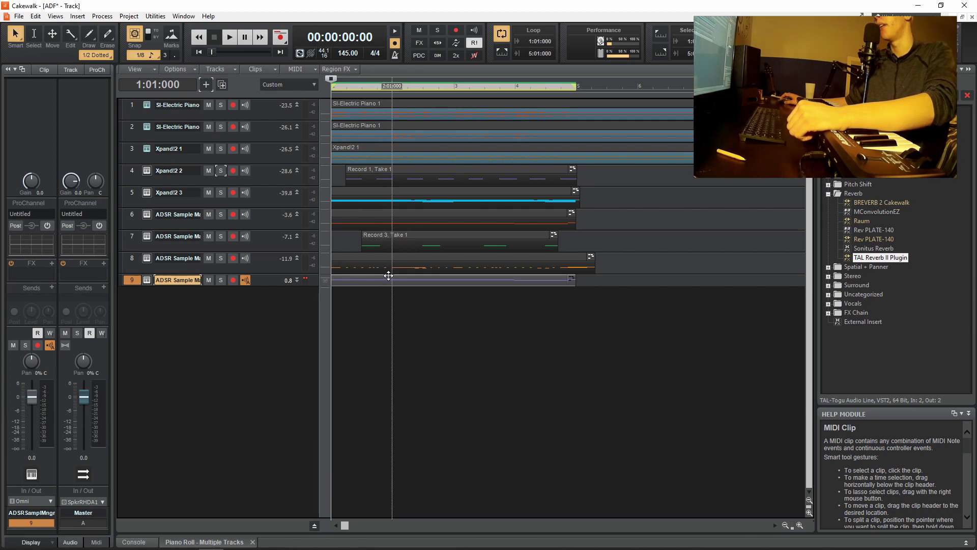
- Open the track 9 clip in the piano roll, move all its notes to C 5 and play it back
{"action": "double_click", "coordinate": [388, 276]}
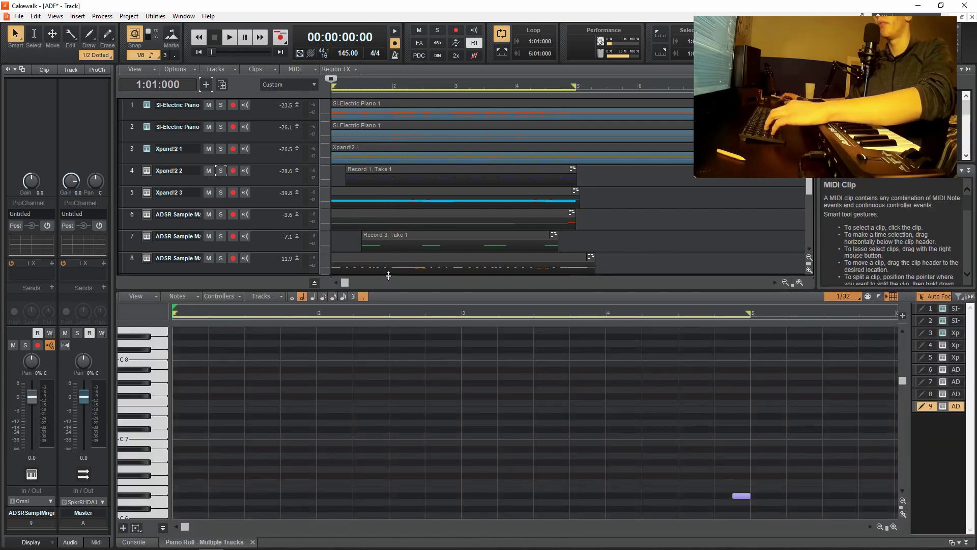
{"action": "double_click", "coordinate": [388, 276]}
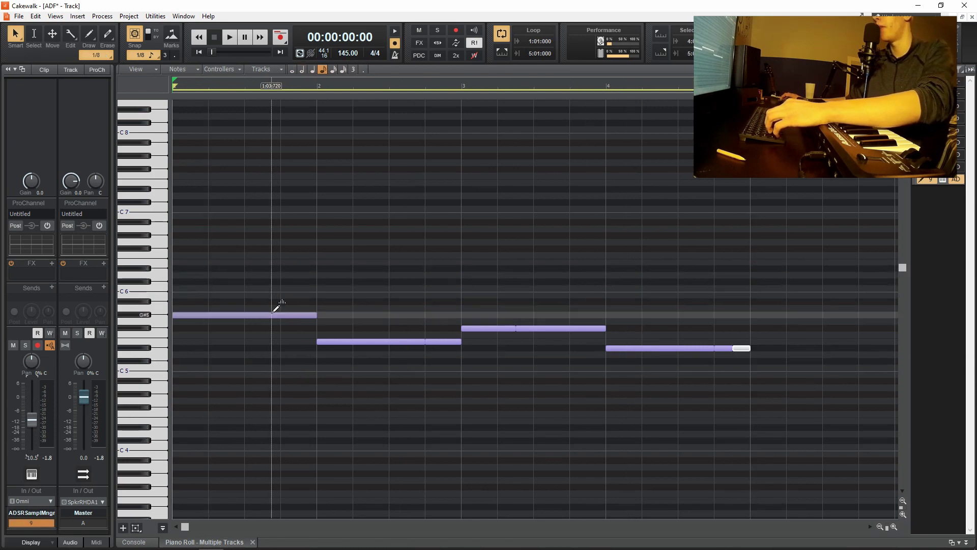
{"action": "left_click_drag", "start_coordinate": [272, 315], "coordinate": [199, 349]}
{"action": "left_click", "coordinate": [150, 350]}
{"action": "left_click", "coordinate": [192, 348]}
{"action": "left_click_drag", "start_coordinate": [192, 347], "coordinate": [193, 367]}
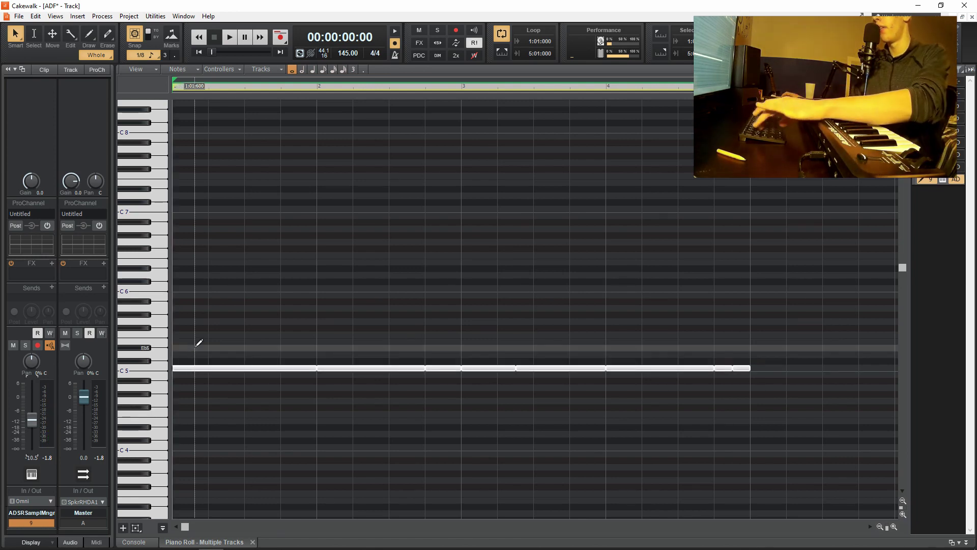
{"action": "key", "text": "space"}
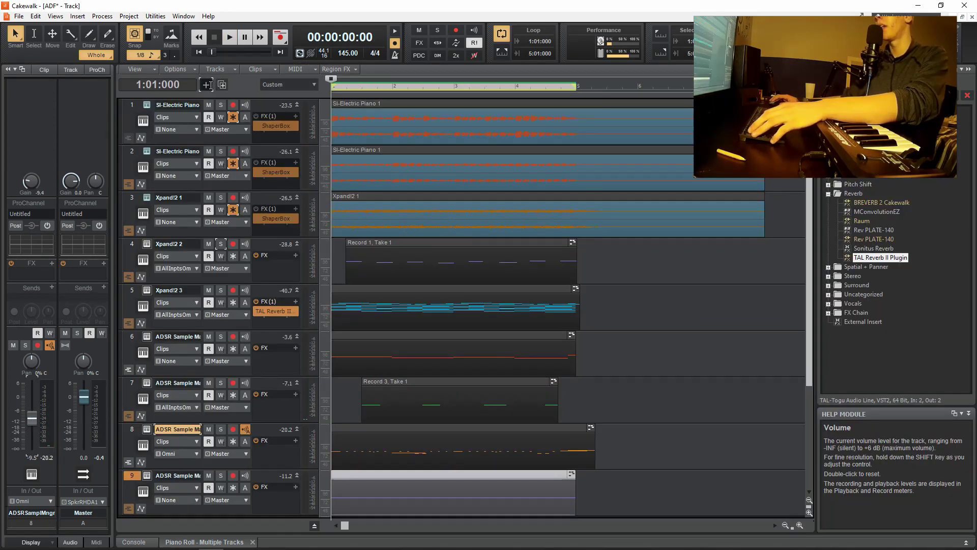
- Add another ADSR Sample Manager instrument track with its samples library expanded, and record a take on track 10
{"action": "left_click", "coordinate": [207, 84]}
{"action": "left_click", "coordinate": [317, 157]}
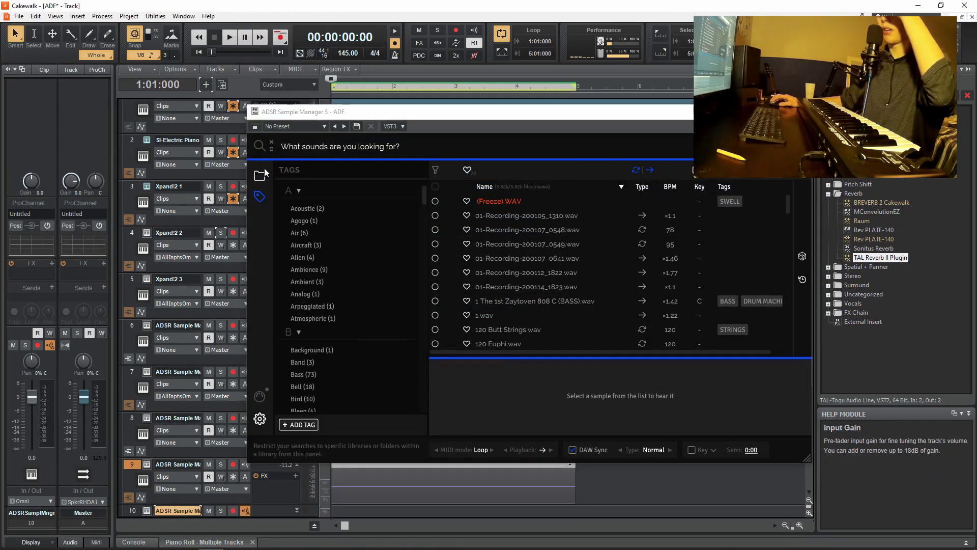
{"action": "left_click", "coordinate": [261, 181]}
{"action": "left_click", "coordinate": [289, 209]}
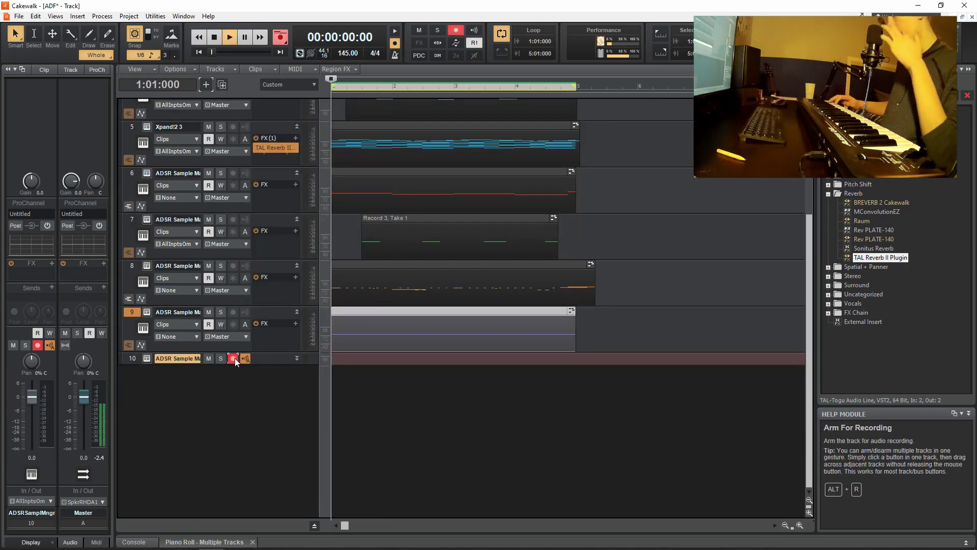
{"action": "key", "text": "r"}
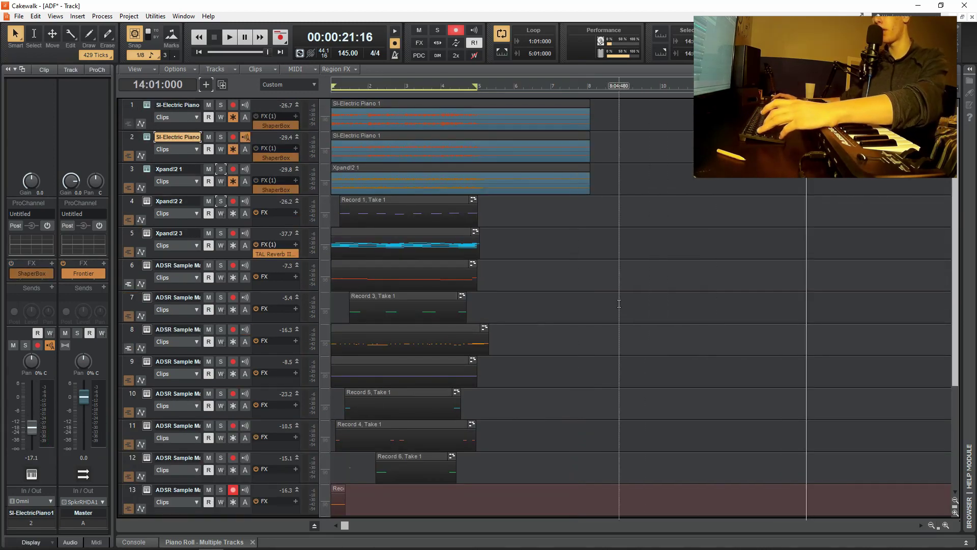
- Transpose all clips on every track, including the audio with the Elastique Pro type, and return playback to the start
{"action": "key", "text": "ctrl+a"}
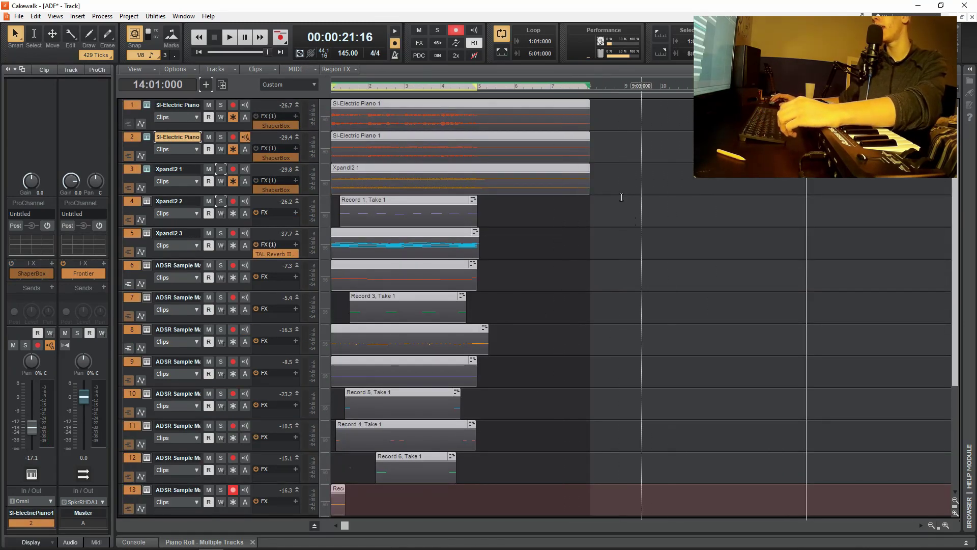
{"action": "left_click", "coordinate": [101, 16]}
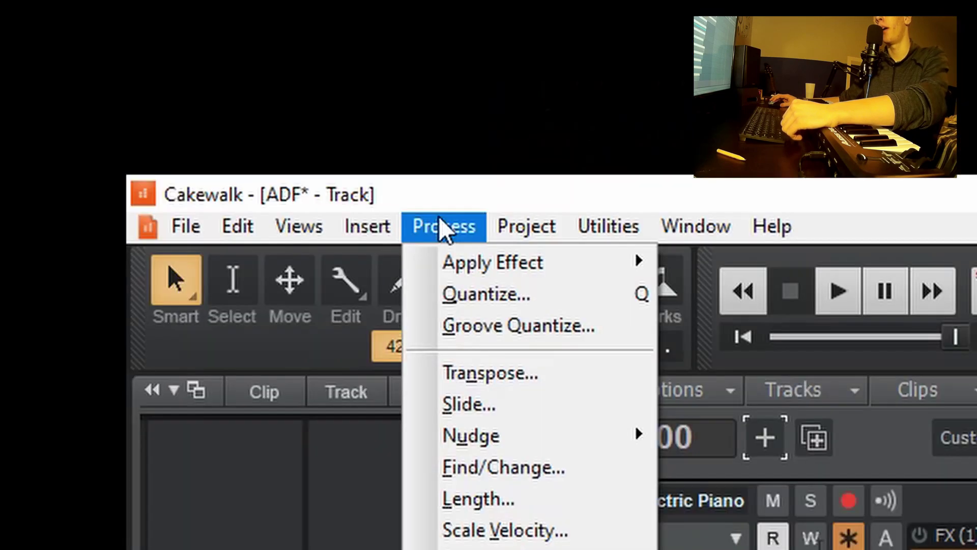
{"action": "left_click", "coordinate": [139, 67]}
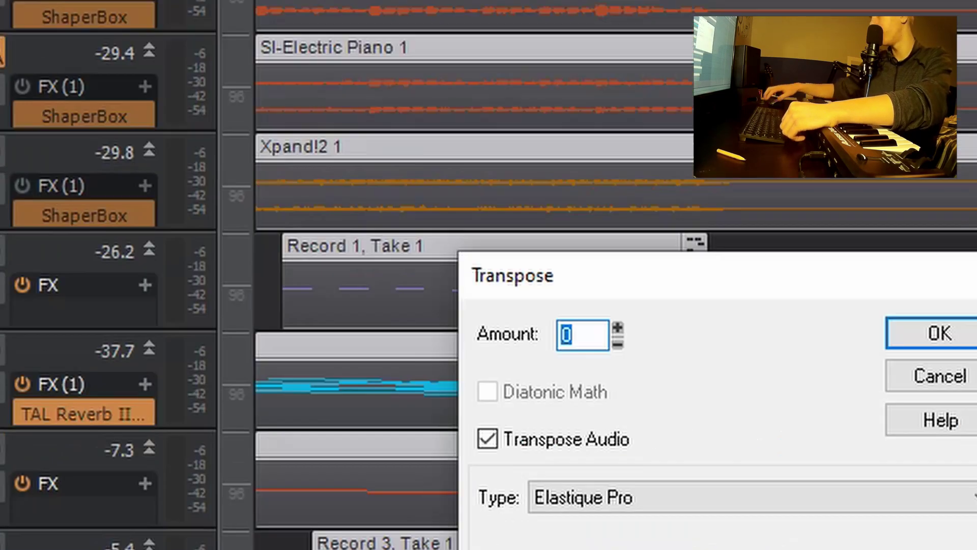
{"action": "key", "text": "Down"}
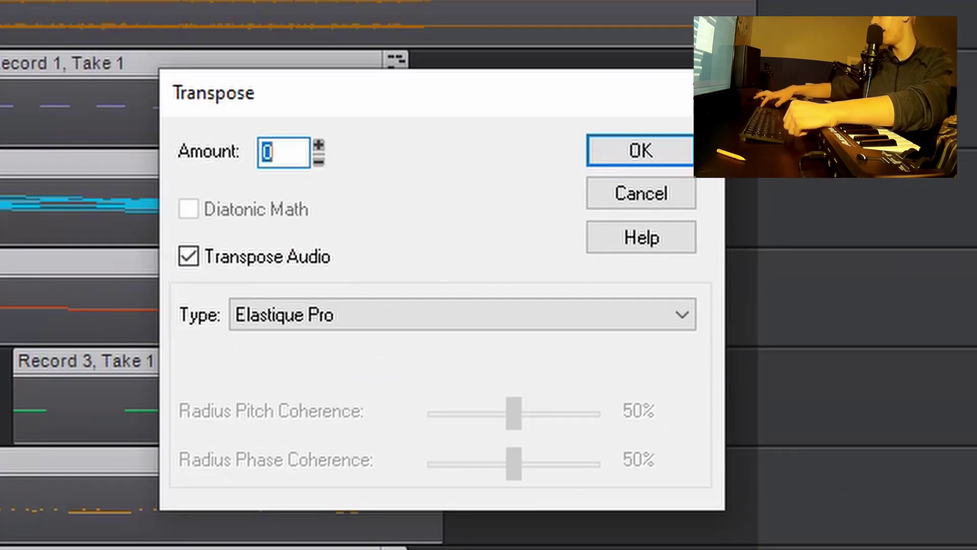
{"action": "key", "text": "Return"}
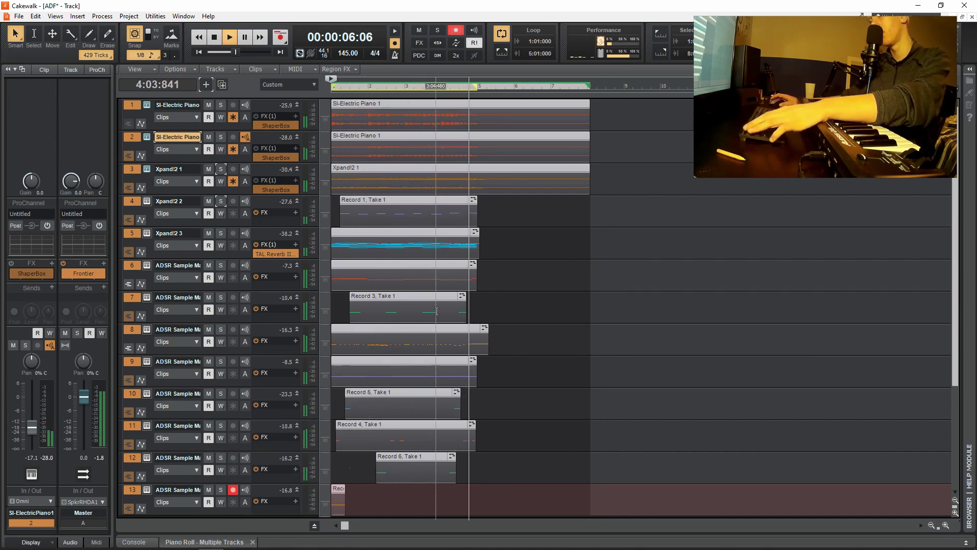
{"action": "key", "text": "w"}
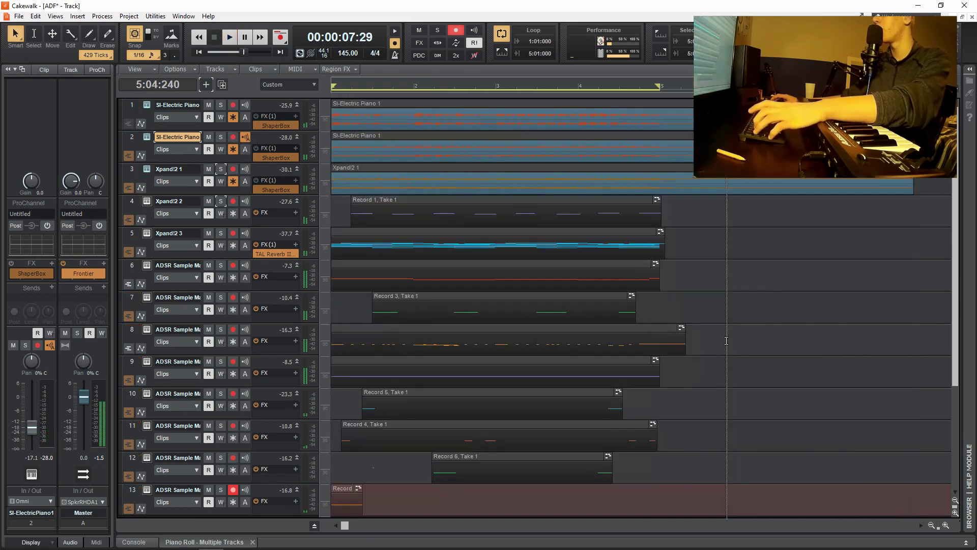
{"action": "key", "text": "w"}
{"action": "scroll", "coordinate": [726, 341], "scroll_direction": "down", "scroll_amount": 2}
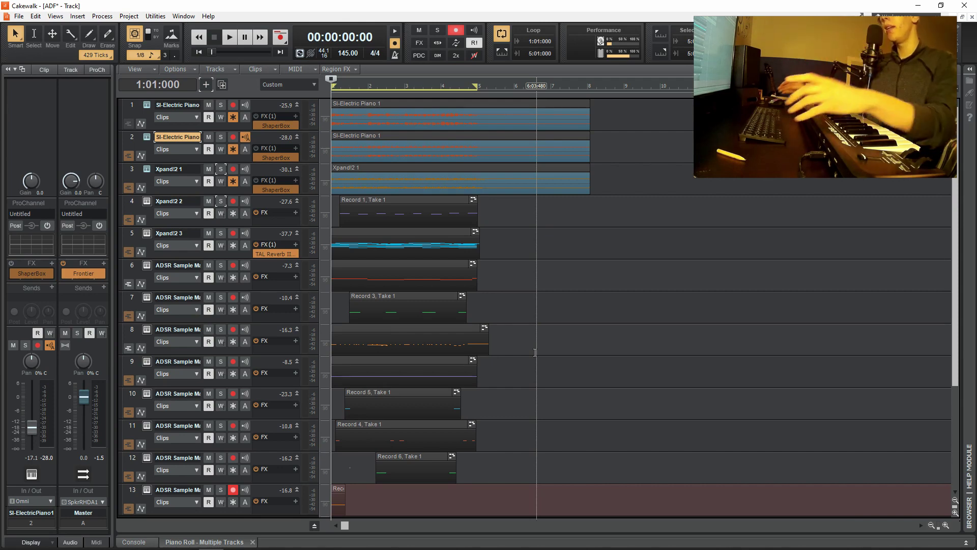
- Copy the clips of all tracks end to end until the four-measure pattern is repeated eight times
{"action": "key", "text": "ctrl+a"}
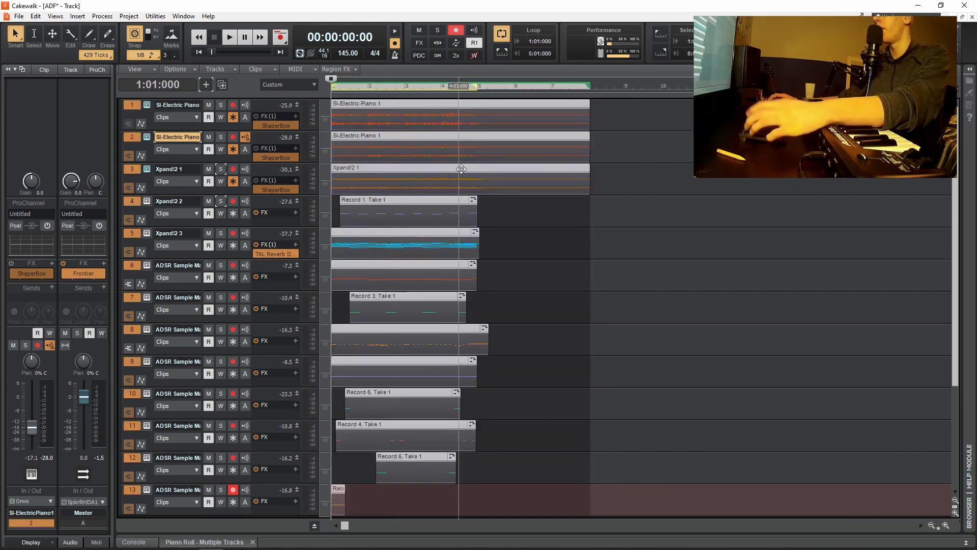
{"action": "key", "text": "t"}
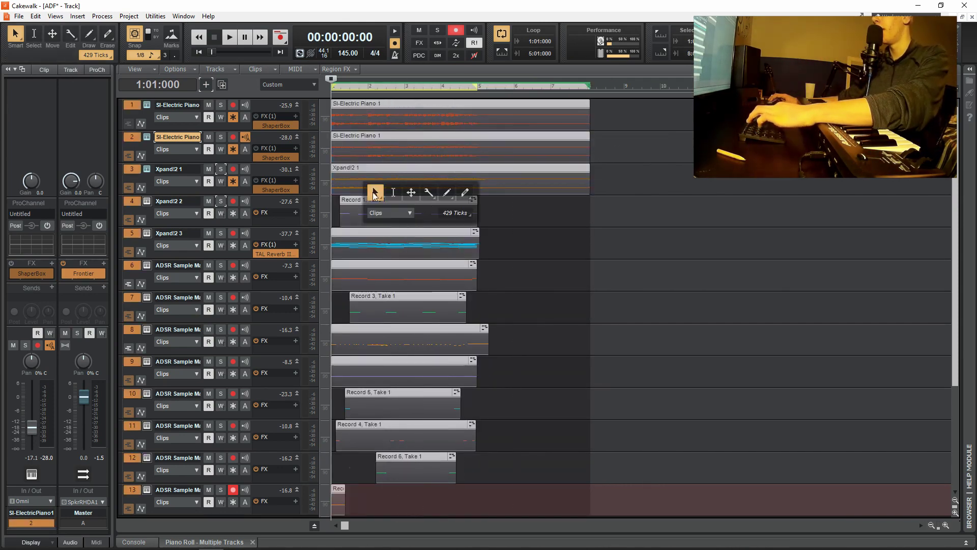
{"action": "left_click", "coordinate": [375, 194]}
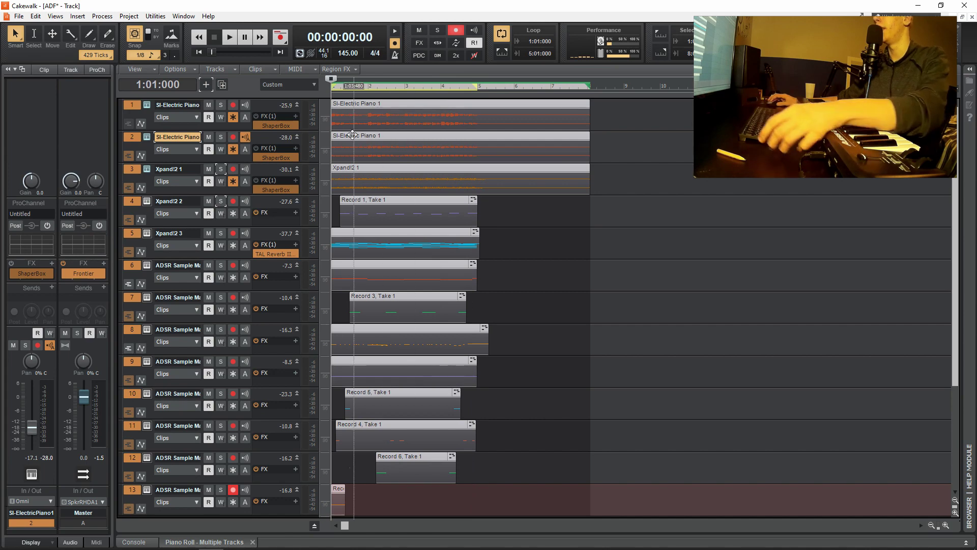
{"action": "left_click_drag", "start_coordinate": [338, 135], "coordinate": [485, 136]}
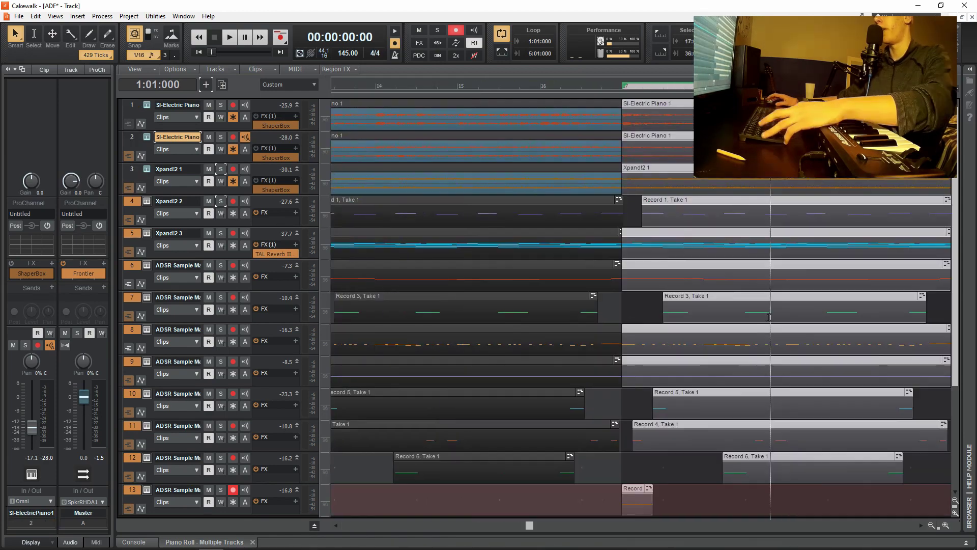
{"action": "scroll", "coordinate": [757, 329], "scroll_direction": "down", "scroll_amount": 5}
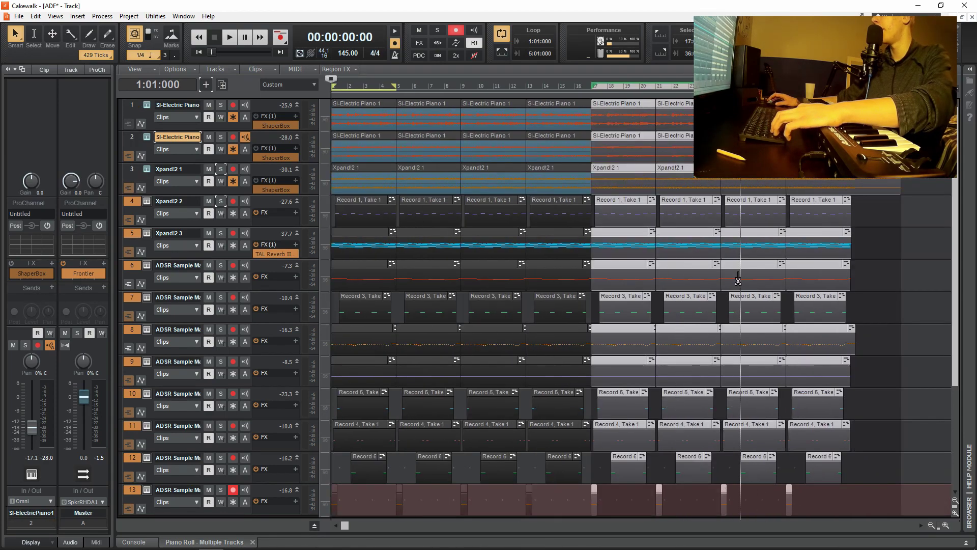
{"action": "scroll", "coordinate": [496, 280], "scroll_direction": "down", "scroll_amount": 2}
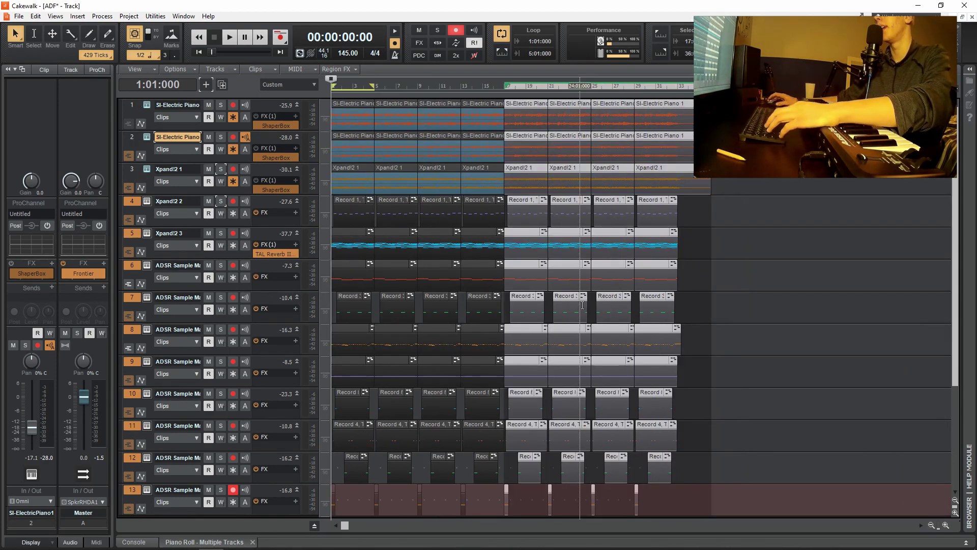
- Switch off loop playback, clear the selection and go back to the start of the project
{"action": "left_click", "coordinate": [732, 290]}
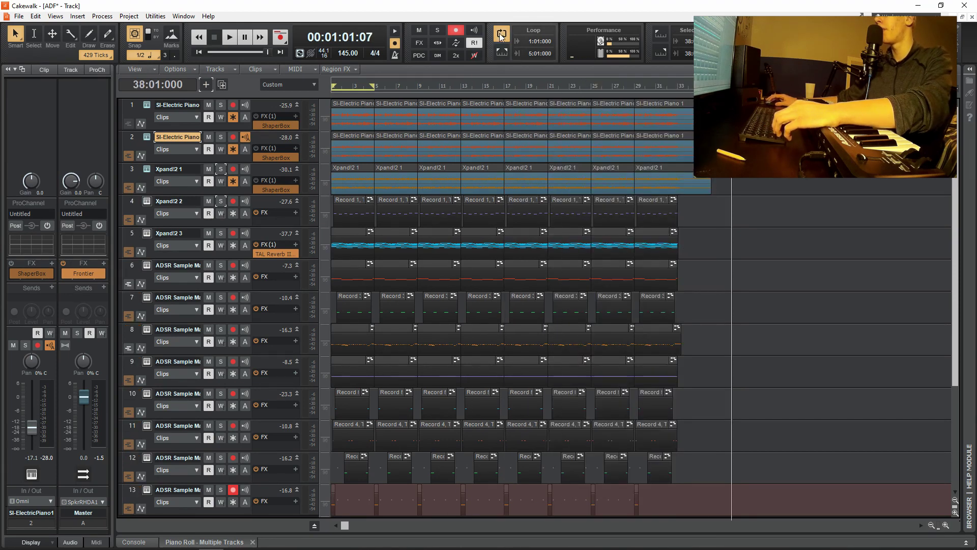
{"action": "key", "text": "ctrl+Home"}
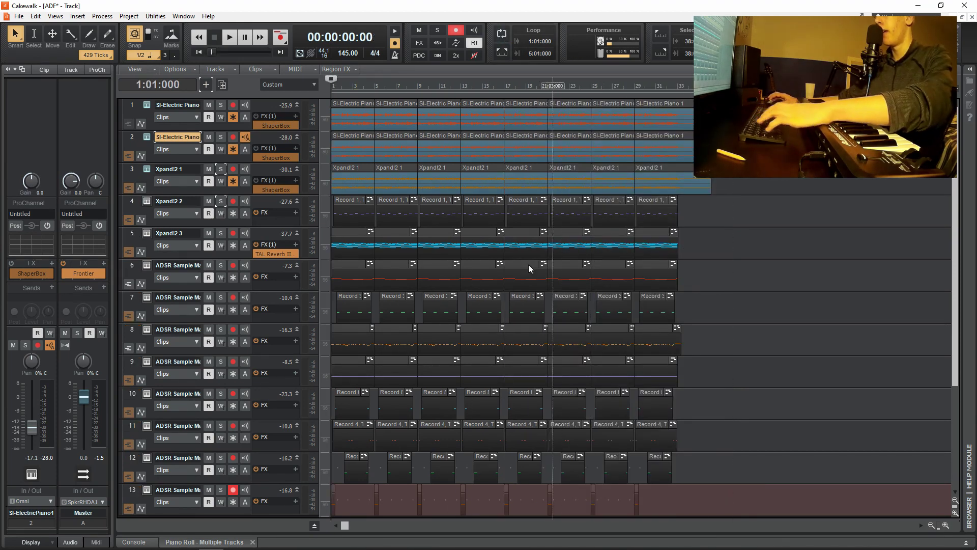
{"action": "scroll", "coordinate": [357, 244], "scroll_direction": "up", "scroll_amount": 2}
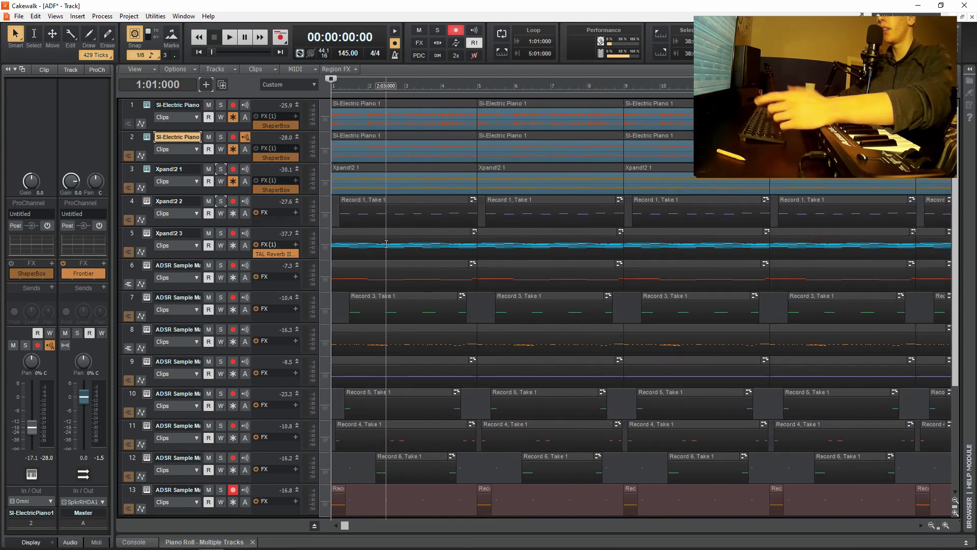
- Delete the first four-measure clips on tracks 7, 8 and 9 to thin out the intro
{"action": "left_click", "coordinate": [433, 300]}
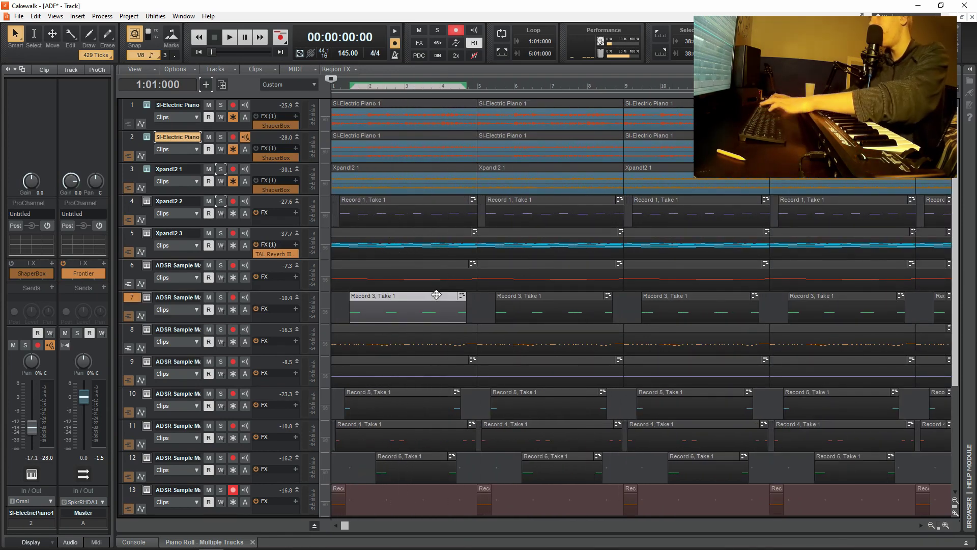
{"action": "key", "text": "Delete"}
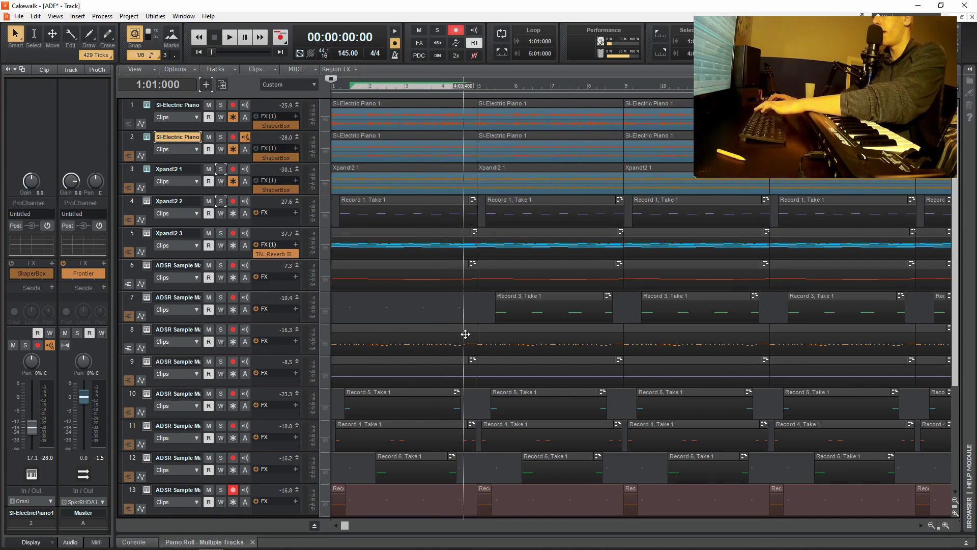
{"action": "left_click", "coordinate": [397, 354]}
{"action": "key", "text": "Delete"}
{"action": "left_click", "coordinate": [397, 358]}
{"action": "key", "text": "Delete"}
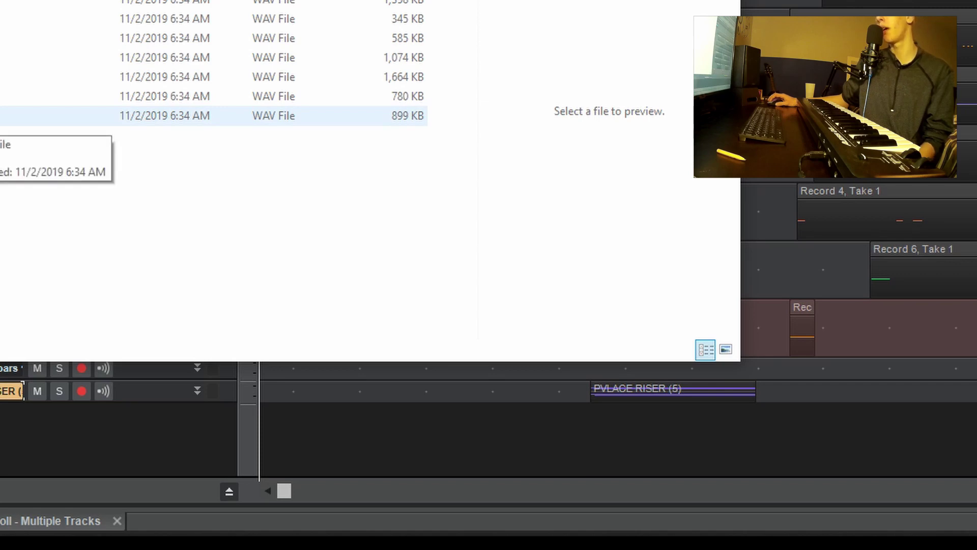
- Import the PVLACE RISER (6) WAV file onto a new track at about measure 10
{"action": "left_click_drag", "start_coordinate": [15, 115], "coordinate": [858, 430]}
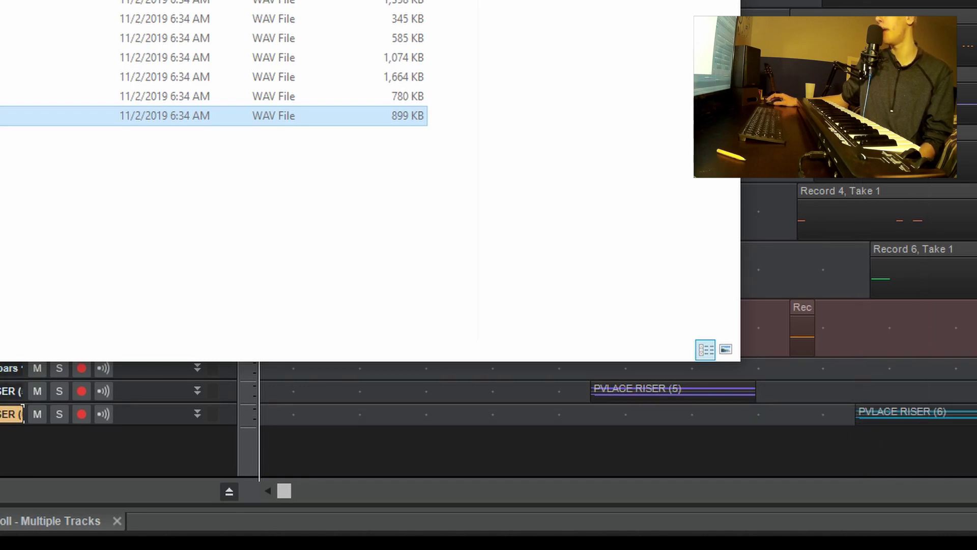
{"action": "key", "text": "alt+Tab"}
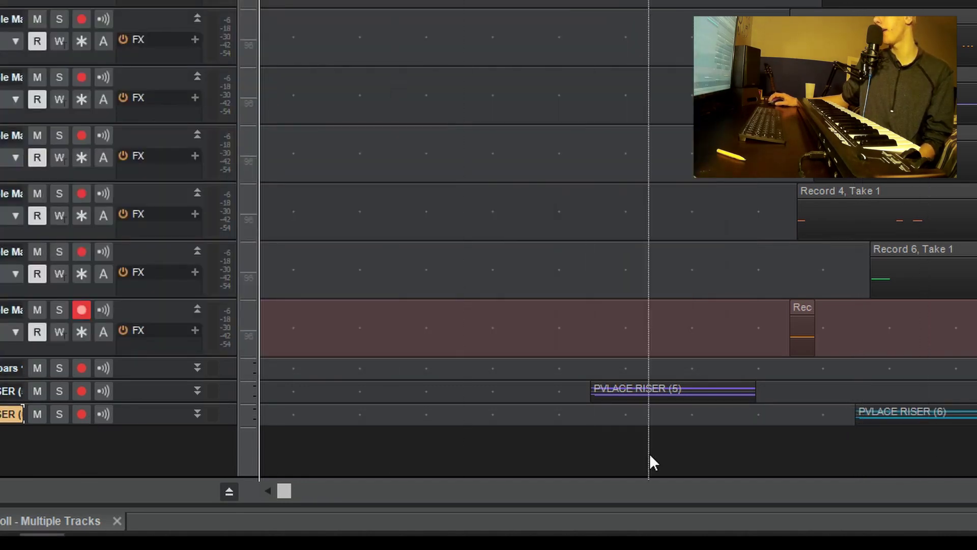
- Activate the Smart tool and enlarge the PVLACE RISER (5) track so its waveform fills the track view
{"action": "key", "text": "t"}
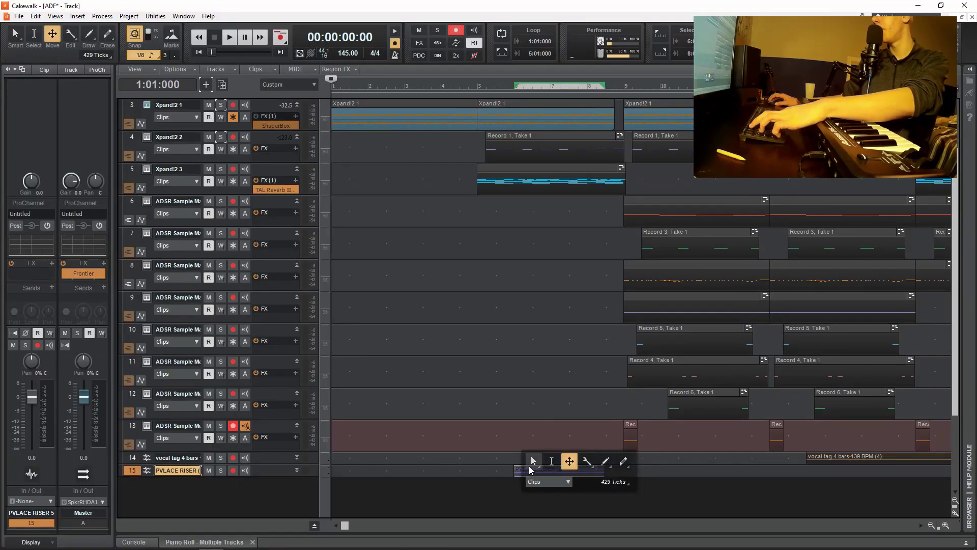
{"action": "left_click", "coordinate": [531, 463]}
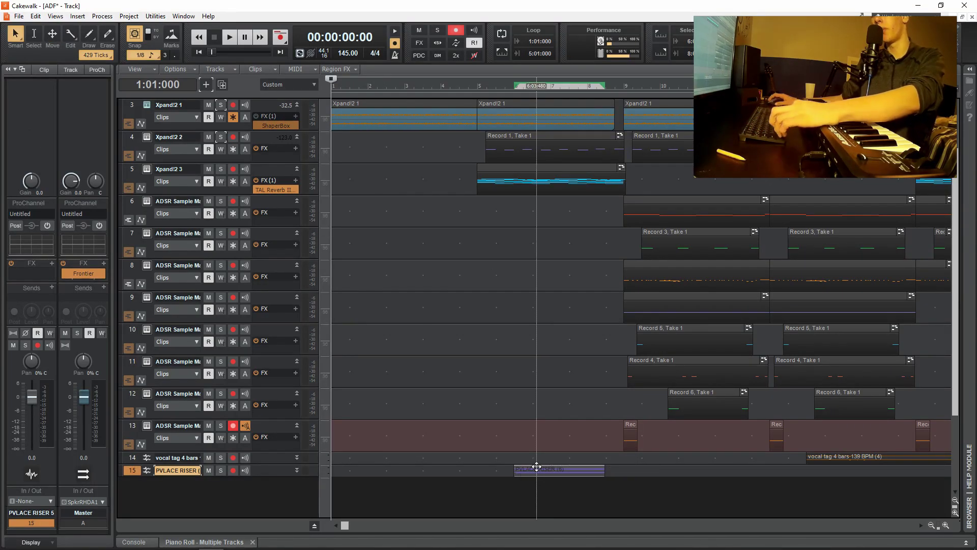
{"action": "scroll", "coordinate": [550, 480], "scroll_direction": "up", "scroll_amount": 1}
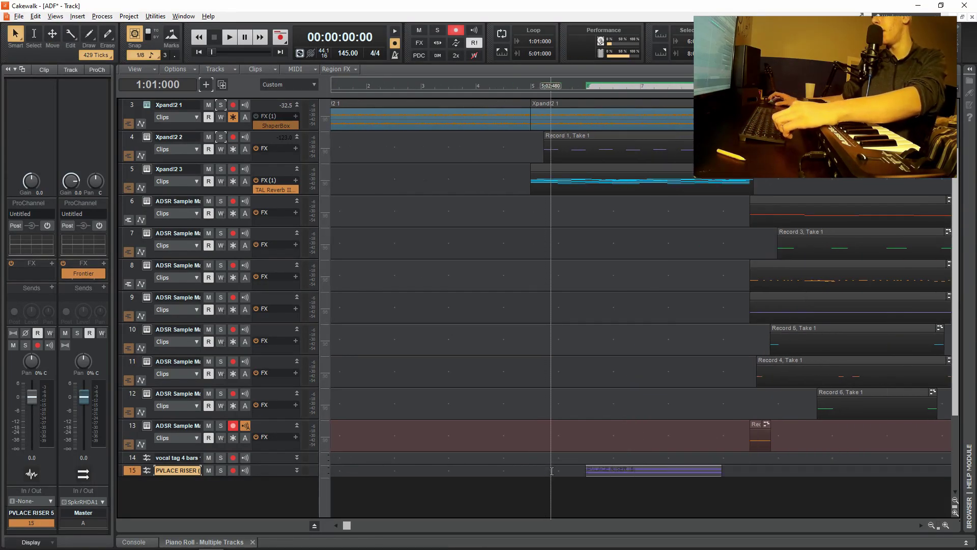
{"action": "scroll", "coordinate": [659, 465], "scroll_direction": "up", "scroll_amount": 5}
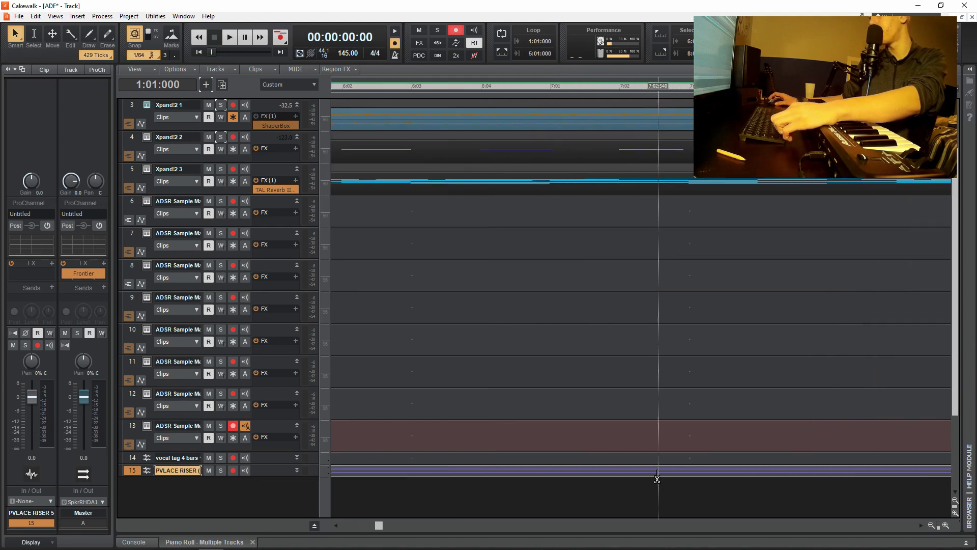
{"action": "scroll", "coordinate": [658, 477], "scroll_direction": "down", "scroll_amount": 4}
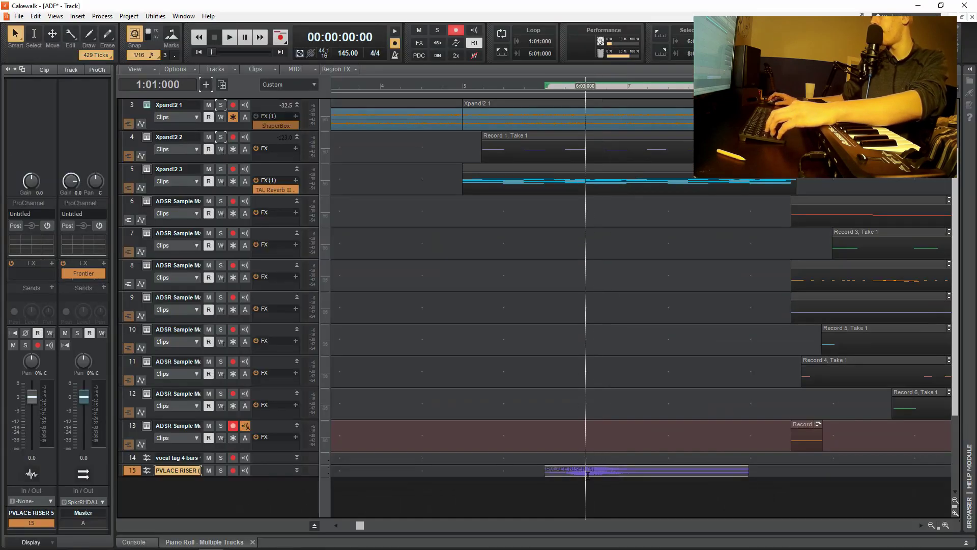
{"action": "key", "text": "f"}
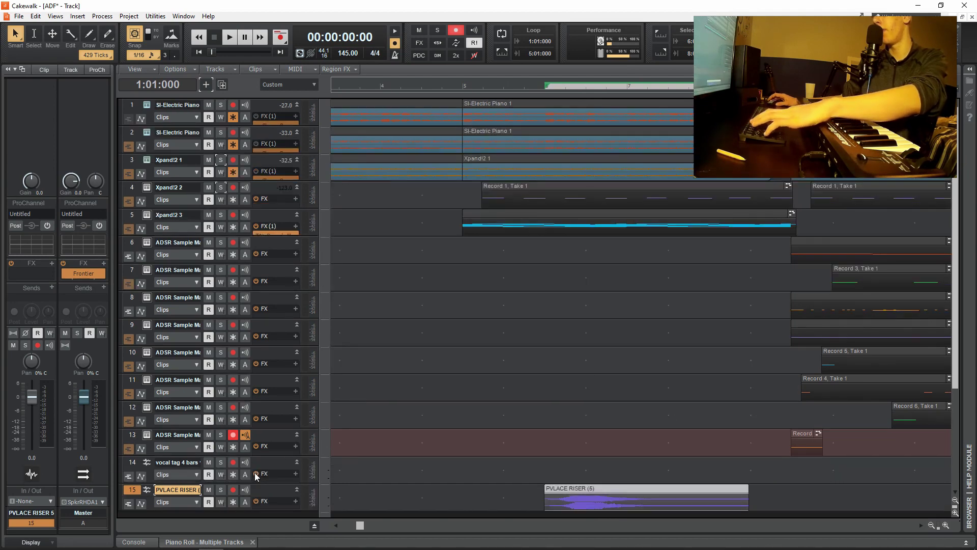
{"action": "scroll", "coordinate": [402, 404], "scroll_direction": "down", "scroll_amount": 3}
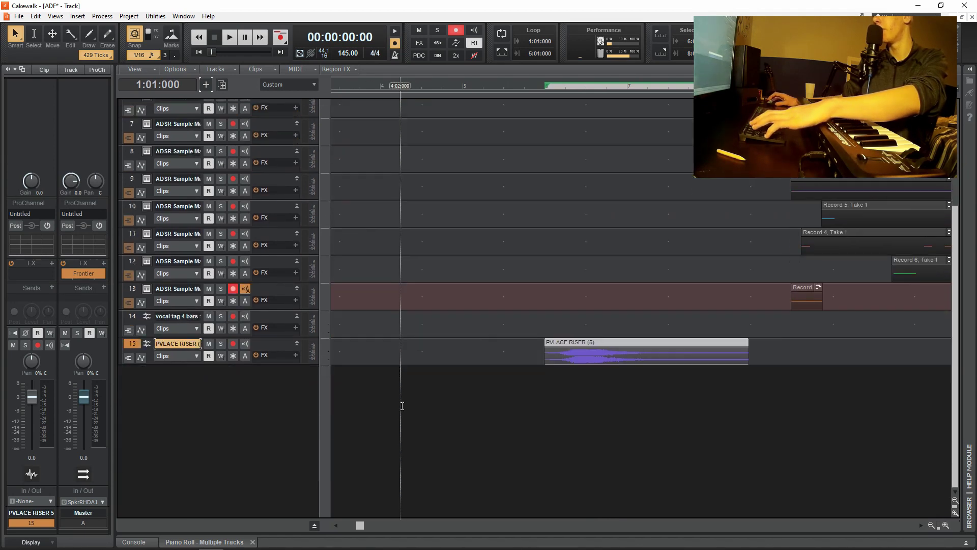
{"action": "double_click", "coordinate": [280, 340]}
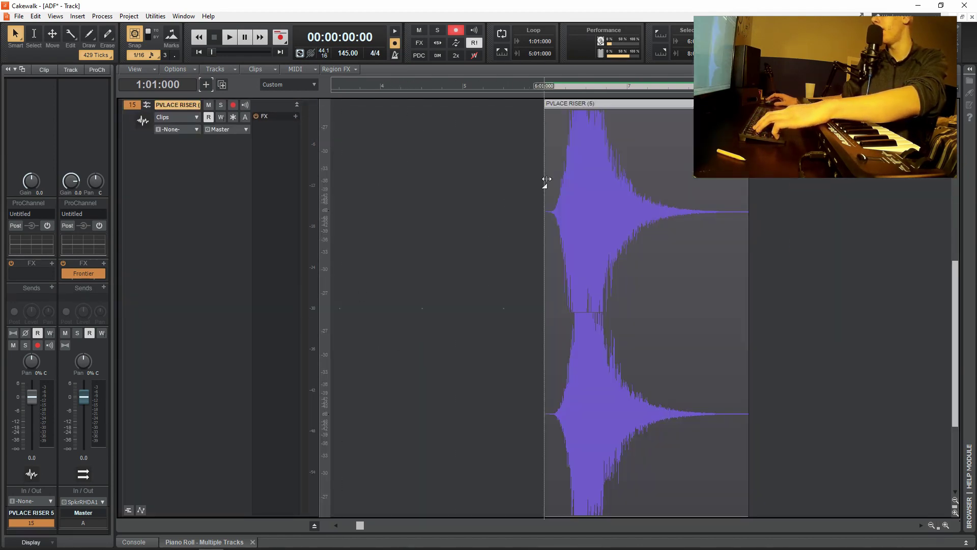
{"action": "scroll", "coordinate": [640, 154], "scroll_direction": "down", "scroll_amount": 1}
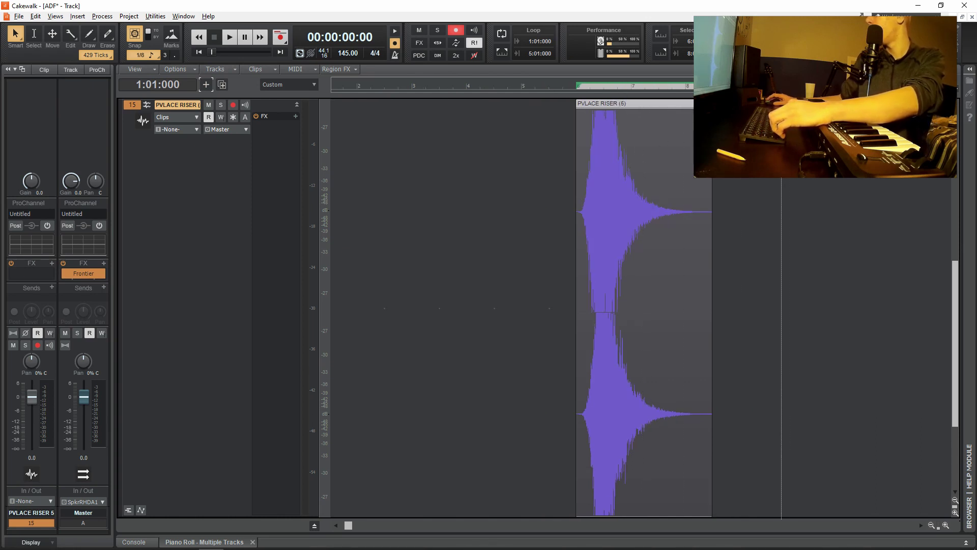
- Place the playhead at 9:01:000 and move the PVLACE RISER (5) clip so its peak lands on the start of measure 9
{"action": "left_click", "coordinate": [740, 85]}
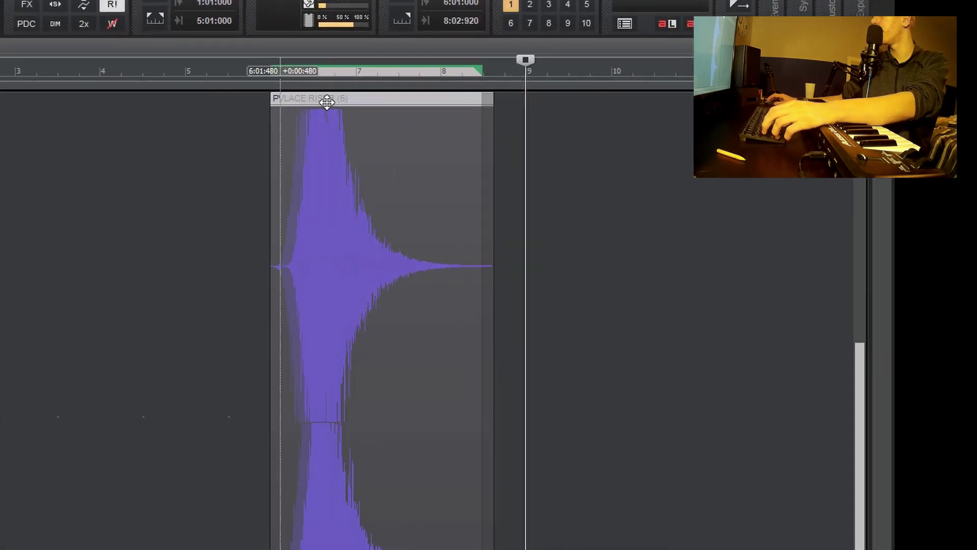
{"action": "left_click_drag", "start_coordinate": [608, 105], "coordinate": [736, 108]}
{"action": "left_click_drag", "start_coordinate": [440, 105], "coordinate": [440, 106]}
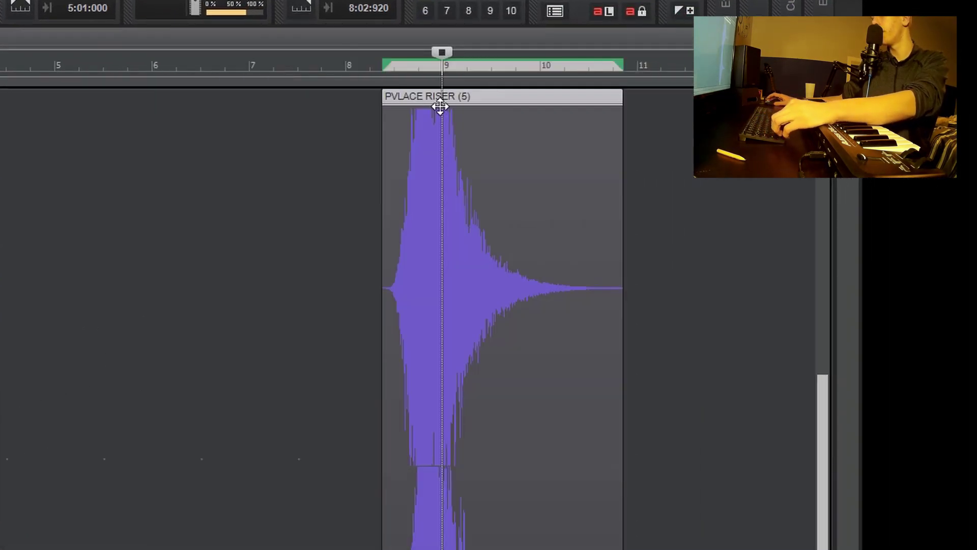
{"action": "scroll", "coordinate": [476, 159], "scroll_direction": "up", "scroll_amount": 6}
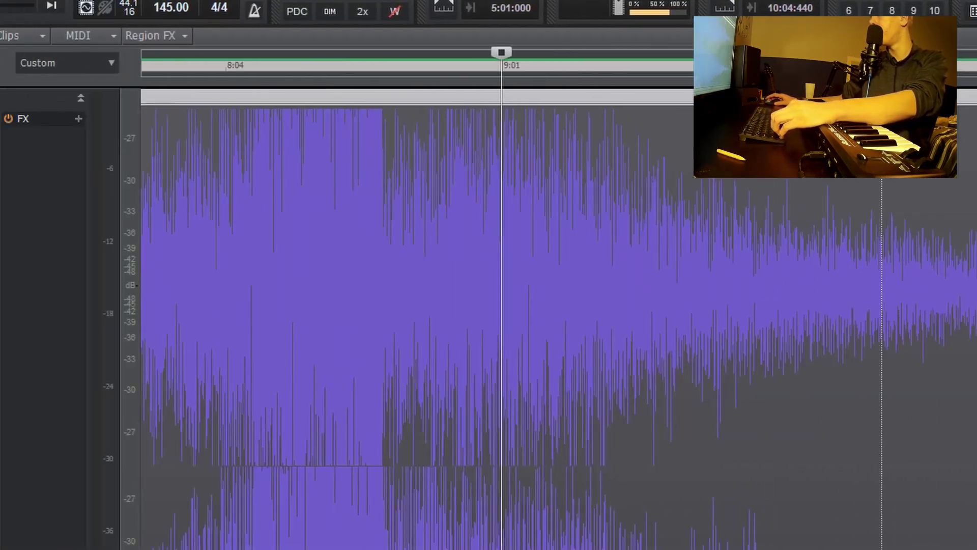
{"action": "scroll", "coordinate": [701, 196], "scroll_direction": "down", "scroll_amount": 3}
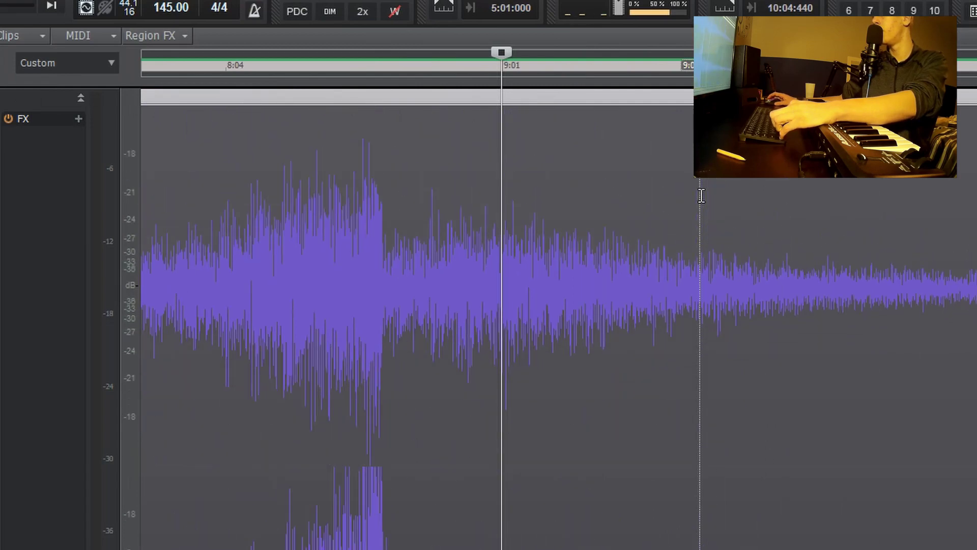
{"action": "scroll", "coordinate": [527, 237], "scroll_direction": "down", "scroll_amount": 2}
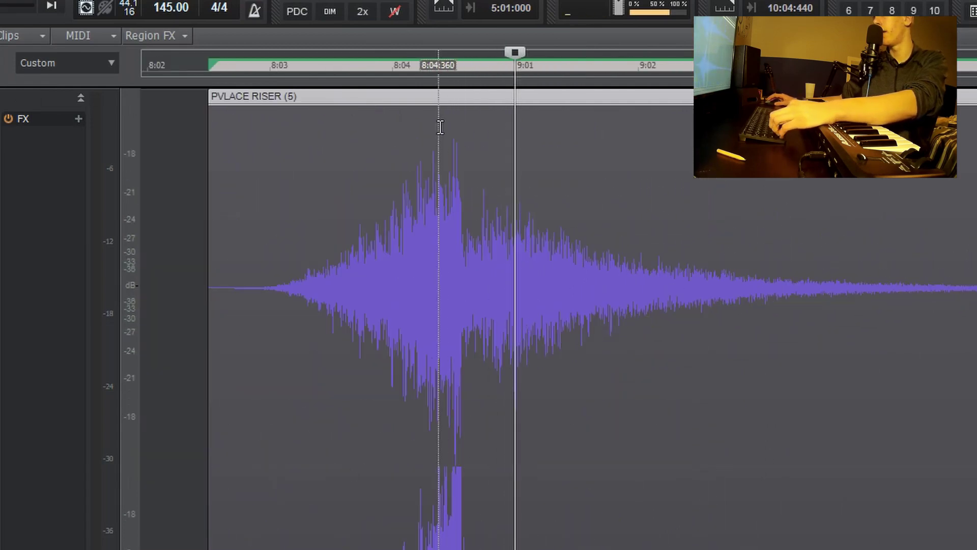
{"action": "left_click_drag", "start_coordinate": [443, 96], "coordinate": [497, 98]}
{"action": "scroll", "coordinate": [542, 193], "scroll_direction": "down", "scroll_amount": 2}
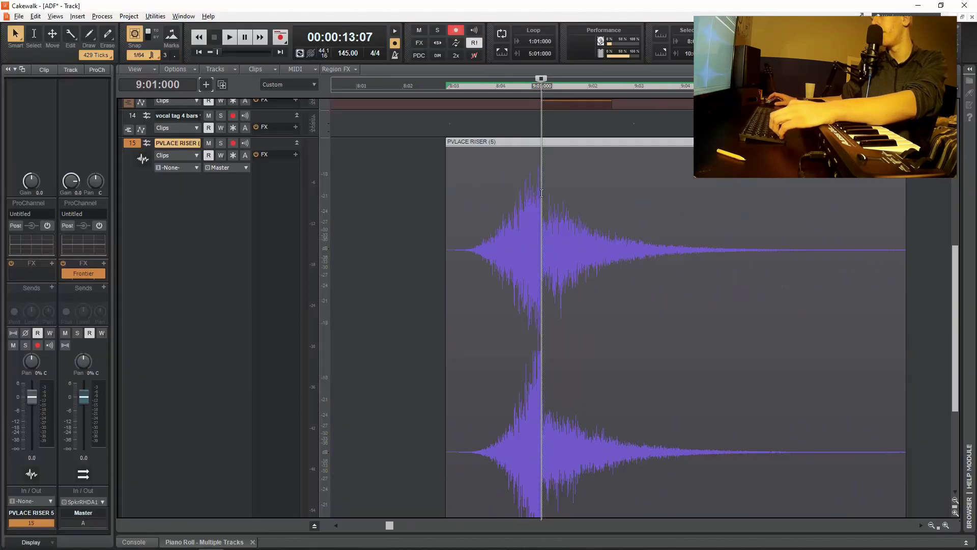
- Fit all tracks back into view and play the project from measure 8 to check the riser's timing
{"action": "key", "text": "f"}
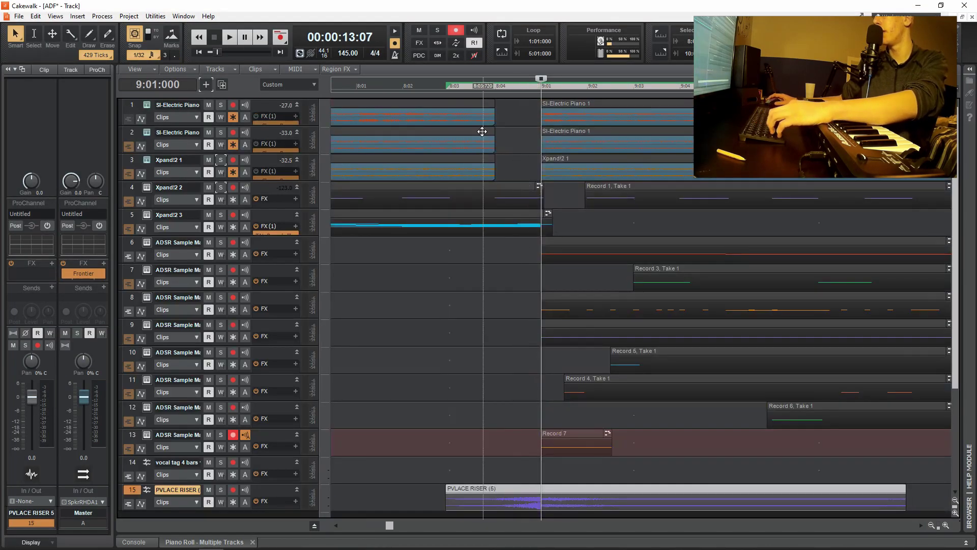
{"action": "scroll", "coordinate": [460, 109], "scroll_direction": "down", "scroll_amount": 2}
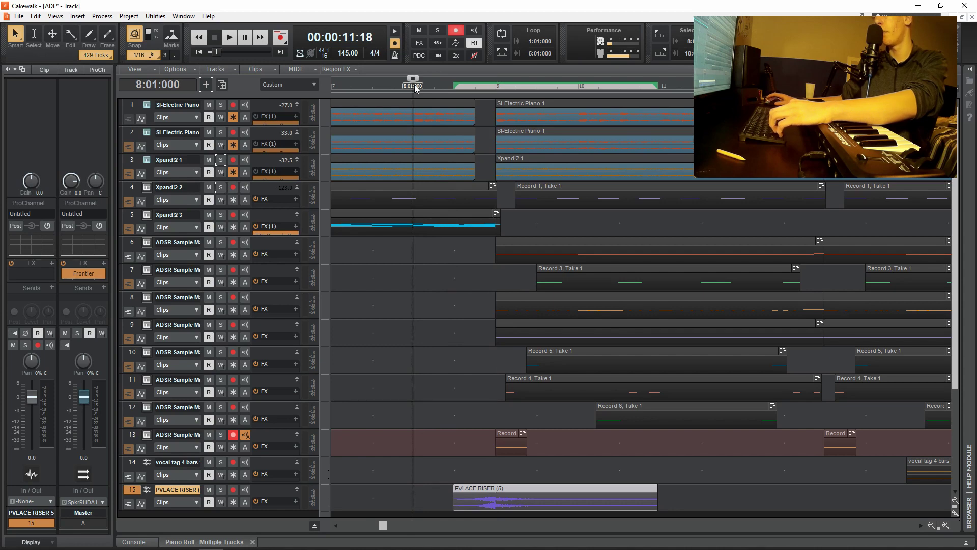
{"action": "key", "text": "space"}
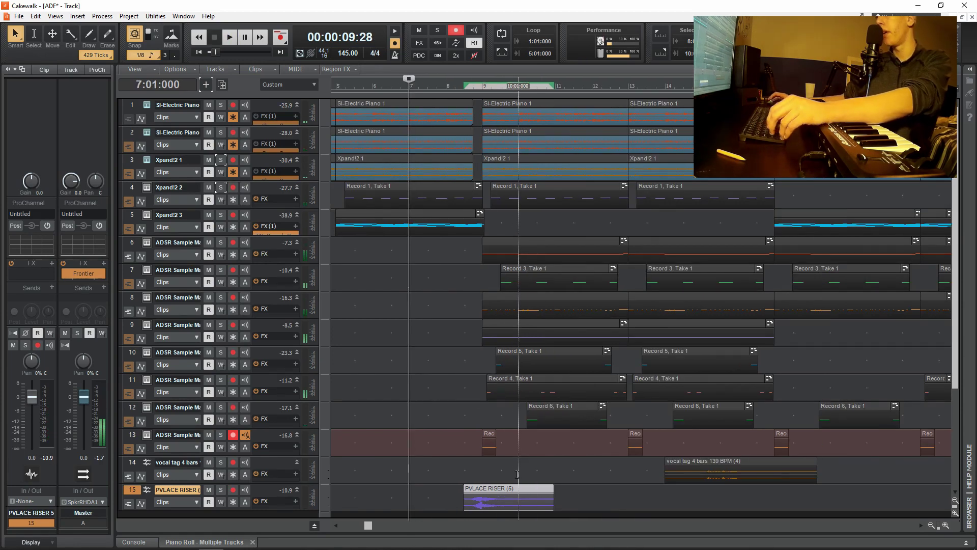
- Extend the beginning of the PVLACE RISER (5) clip back to the start of measure 5, keeping its peak at measure 9
{"action": "scroll", "coordinate": [517, 474], "scroll_direction": "left", "scroll_amount": 2}
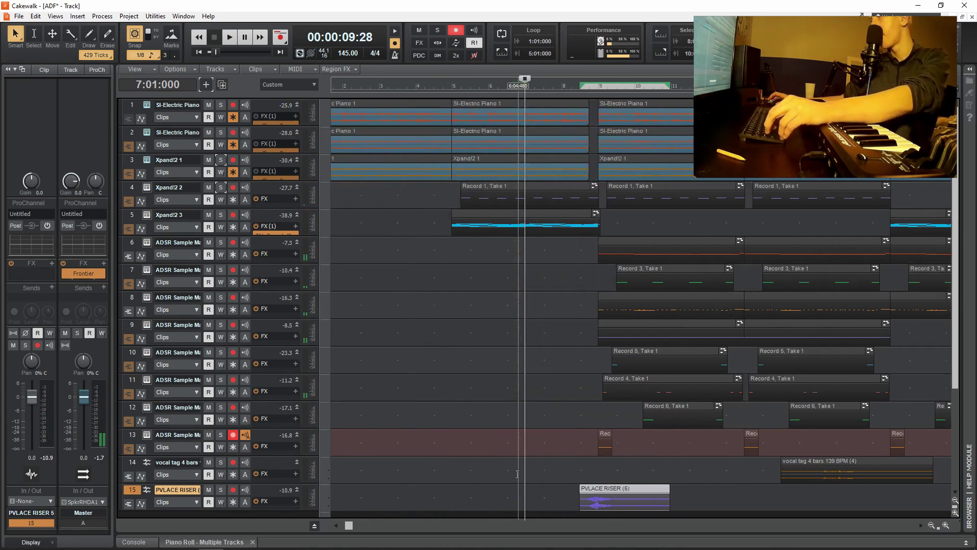
{"action": "scroll", "coordinate": [518, 473], "scroll_direction": "left", "scroll_amount": 1}
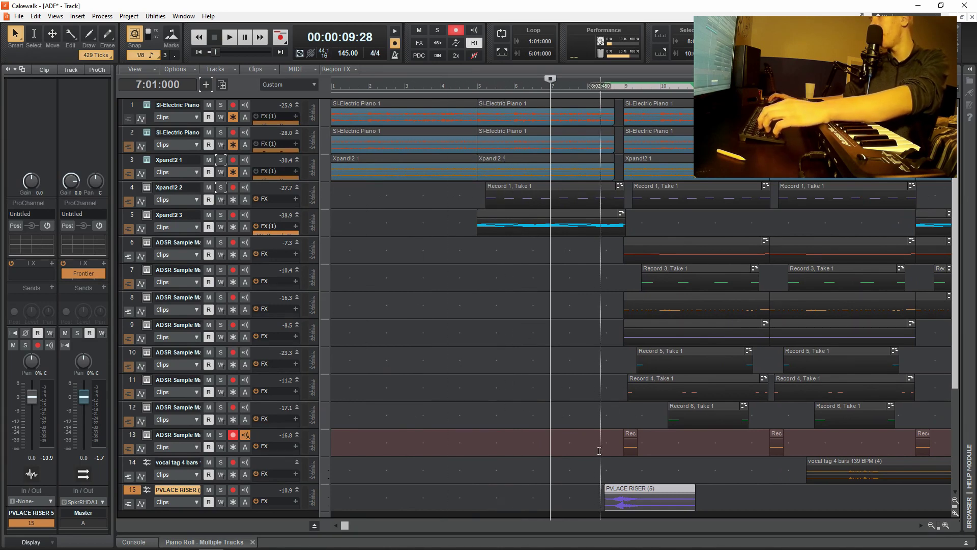
{"action": "left_click_drag", "start_coordinate": [606, 504], "coordinate": [477, 520]}
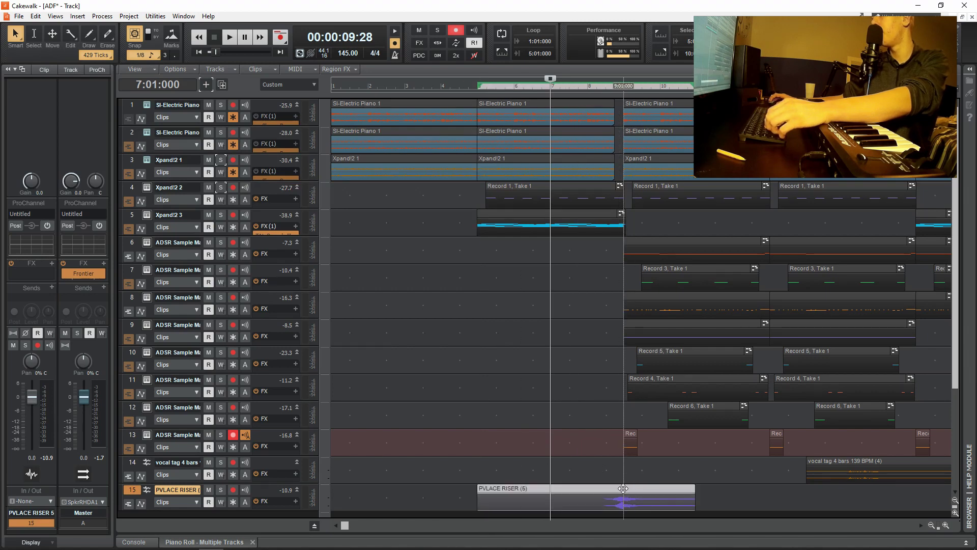
- Copy the extended riser clip along its own track so copies start at measures 13 and 21
{"action": "scroll", "coordinate": [492, 492], "scroll_direction": "down", "scroll_amount": 2}
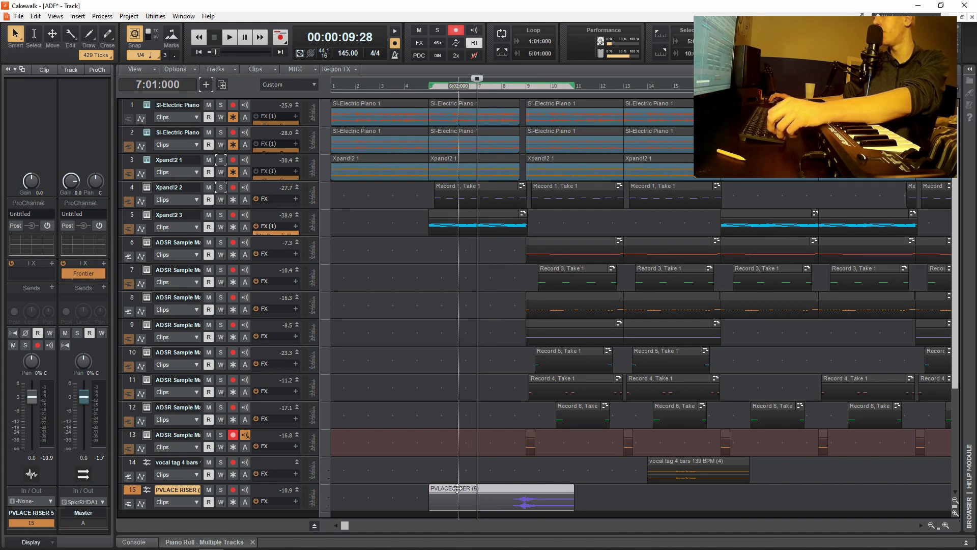
{"action": "left_click_drag", "start_coordinate": [458, 488], "coordinate": [646, 489]}
{"action": "scroll", "coordinate": [647, 490], "scroll_direction": "right", "scroll_amount": 3}
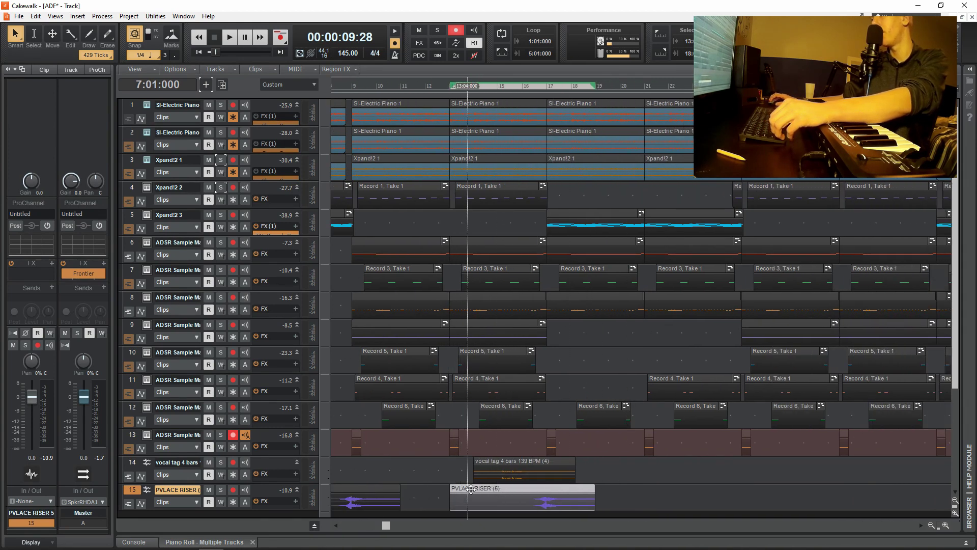
{"action": "left_click_drag", "start_coordinate": [474, 490], "coordinate": [669, 491]}
{"action": "scroll", "coordinate": [668, 491], "scroll_direction": "right", "scroll_amount": 3}
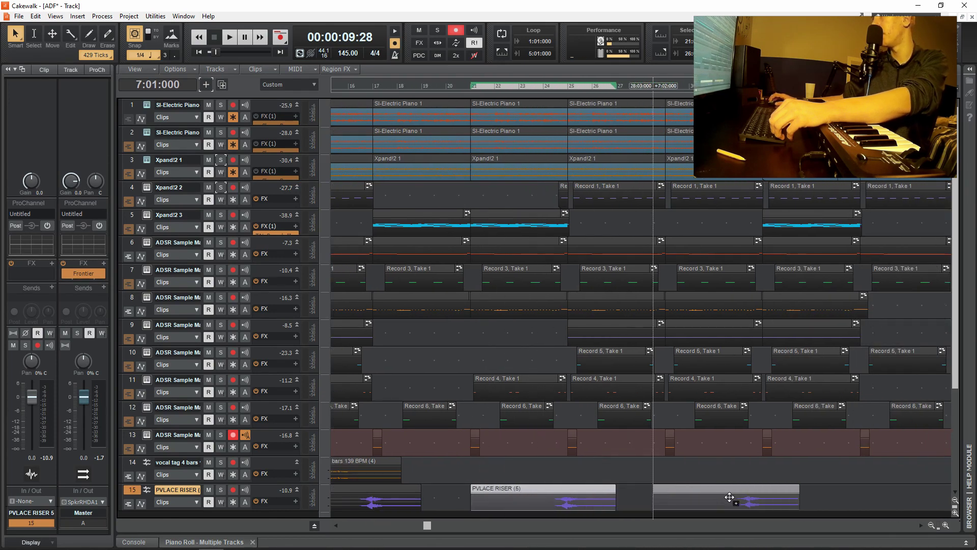